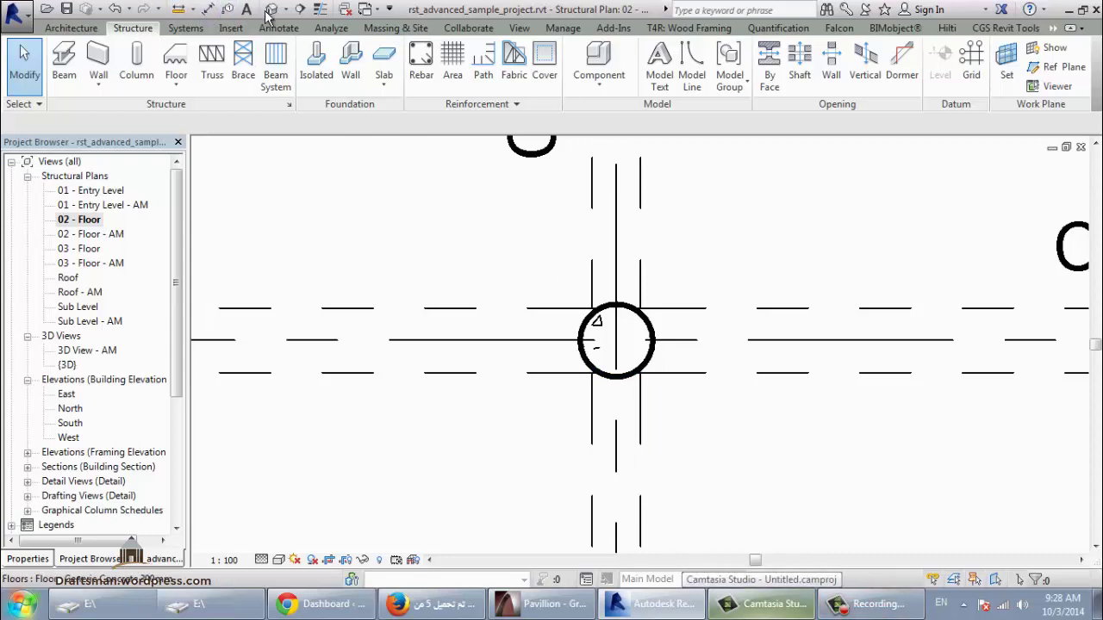
# Step: Draw a horizontal section across 02 - Floor and pull its far clip in near the cut line
pyautogui.click(301, 10)
pyautogui.click(387, 466)
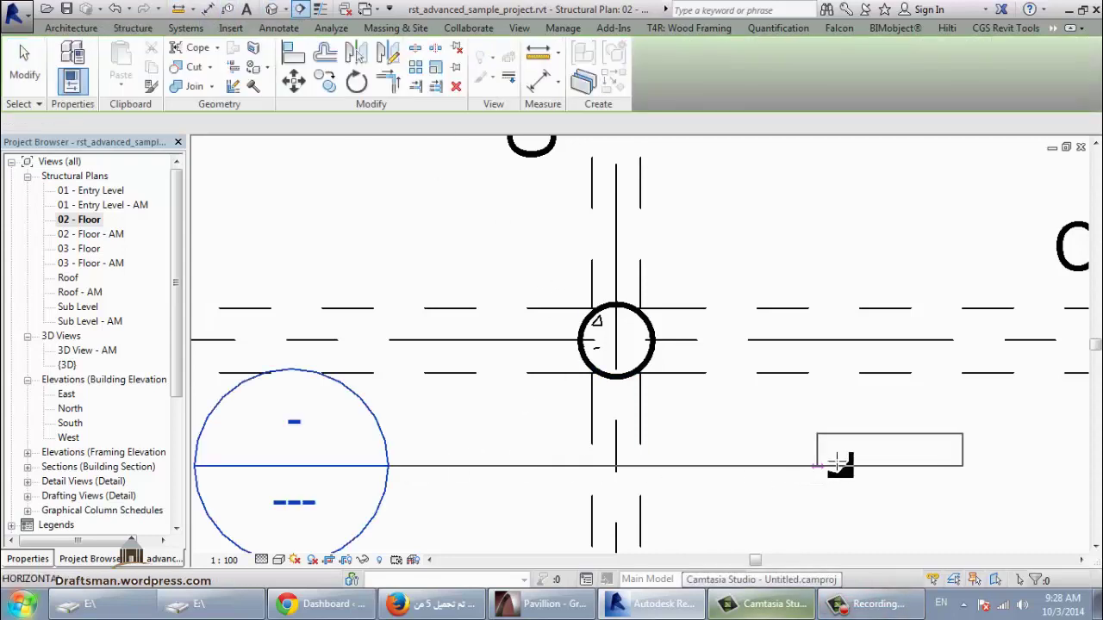
pyautogui.click(875, 466)
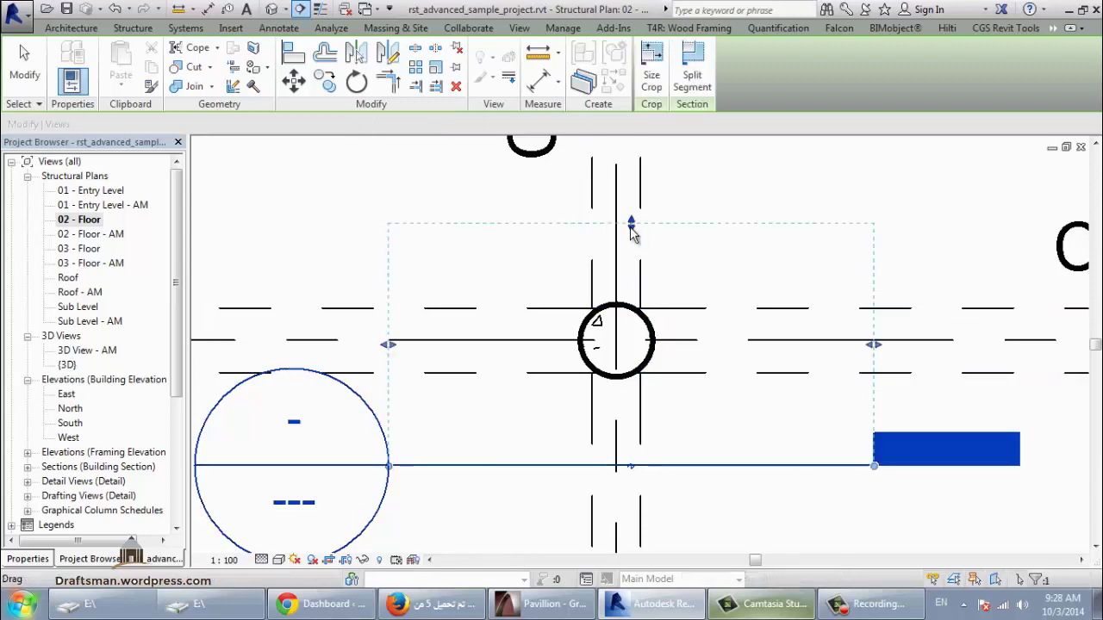
pyautogui.moveTo(631, 226); pyautogui.dragTo(713, 440)
pyautogui.rightClick(715, 466)
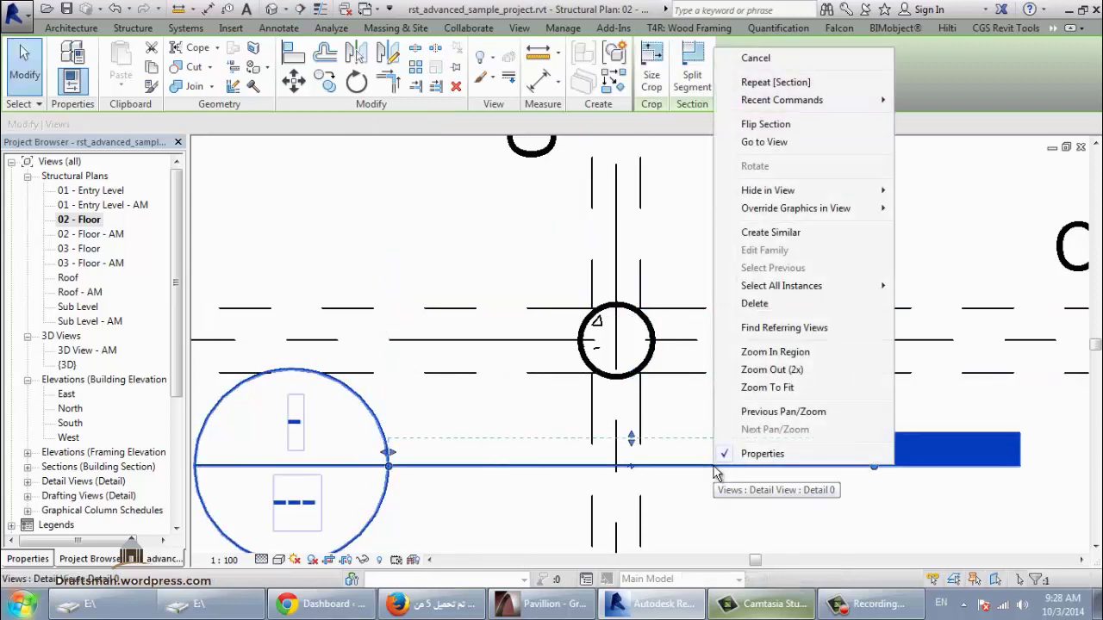
# Step: Open the Detail 0 section view, zoom in, and start Rebar placement
pyautogui.click(795, 143)
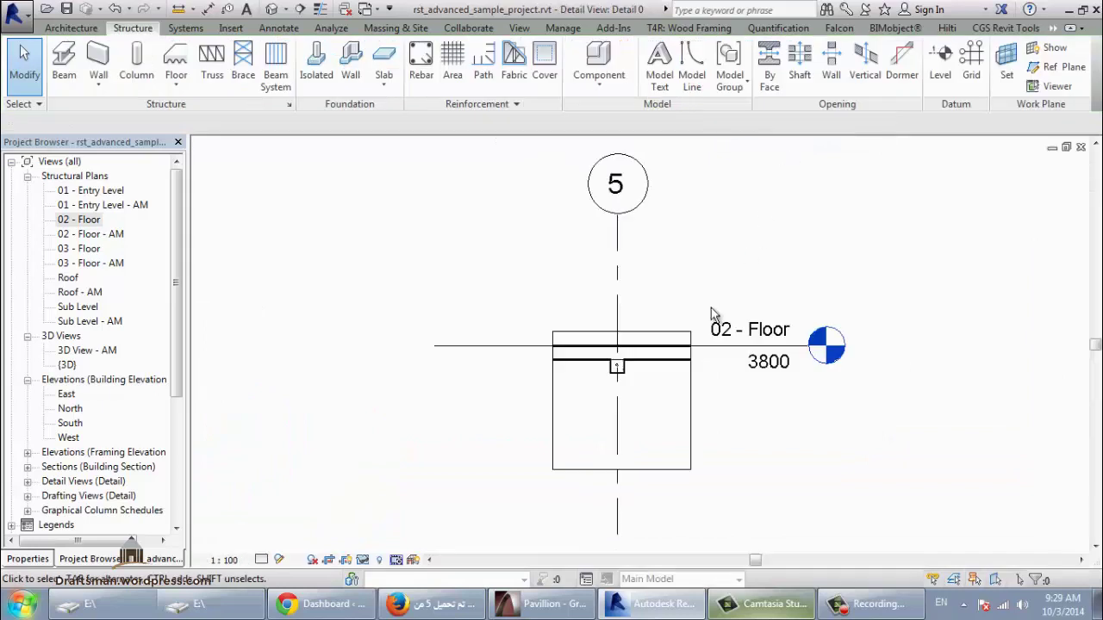
pyautogui.scroll(2, 580, 398)
pyautogui.scroll(2, 559, 357)
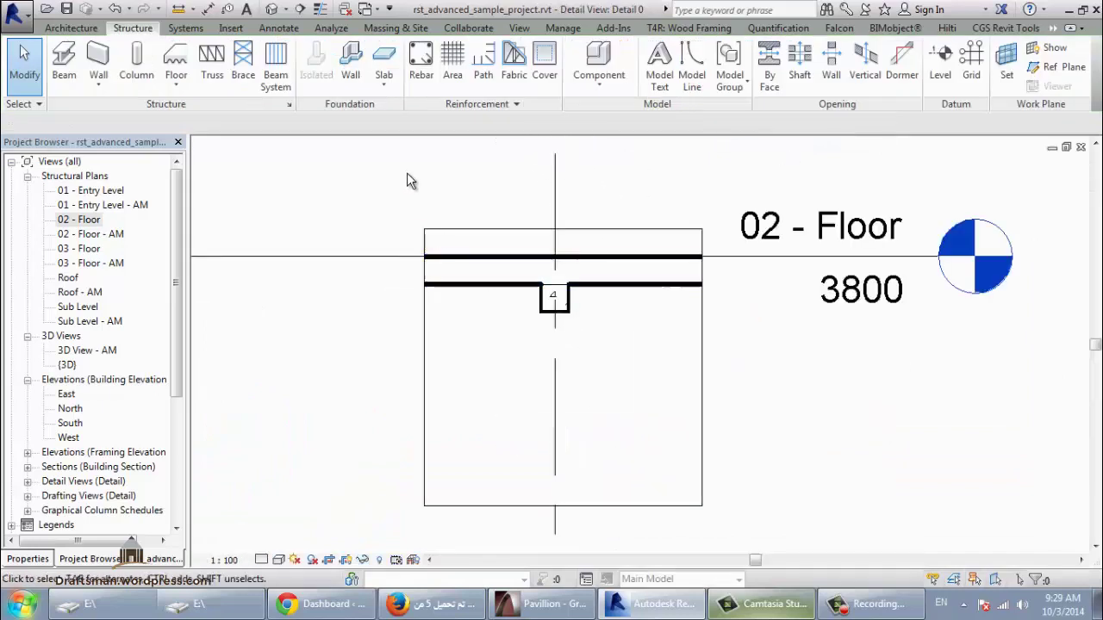
pyautogui.click(422, 80)
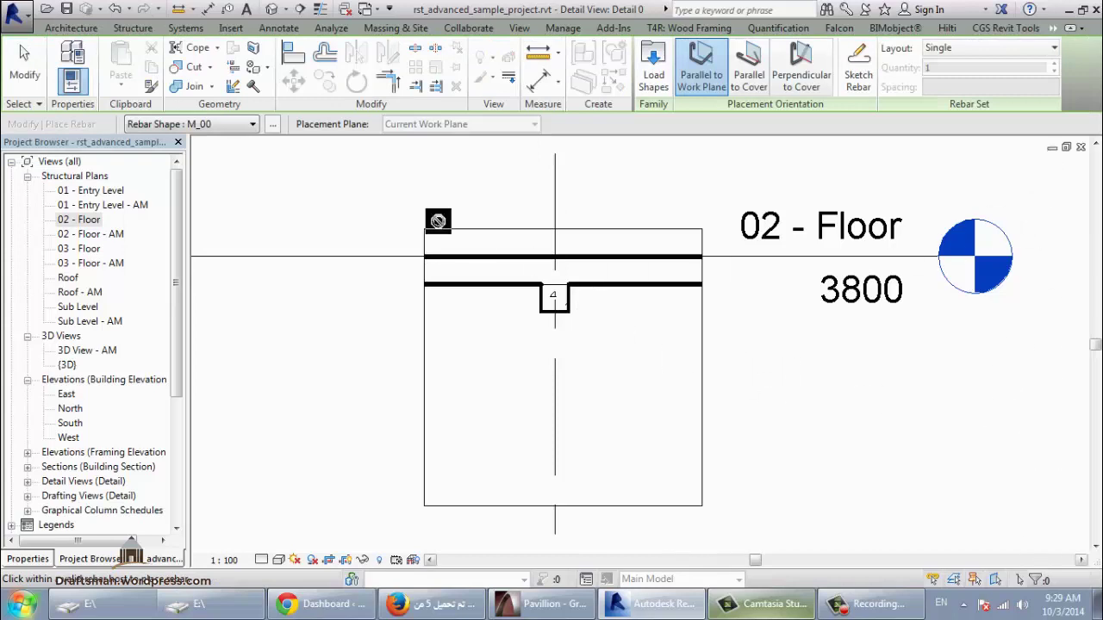
# Step: In the Rebar Shape Browser, try M_01, then settle on the straight M_00 shape
pyautogui.click(273, 125)
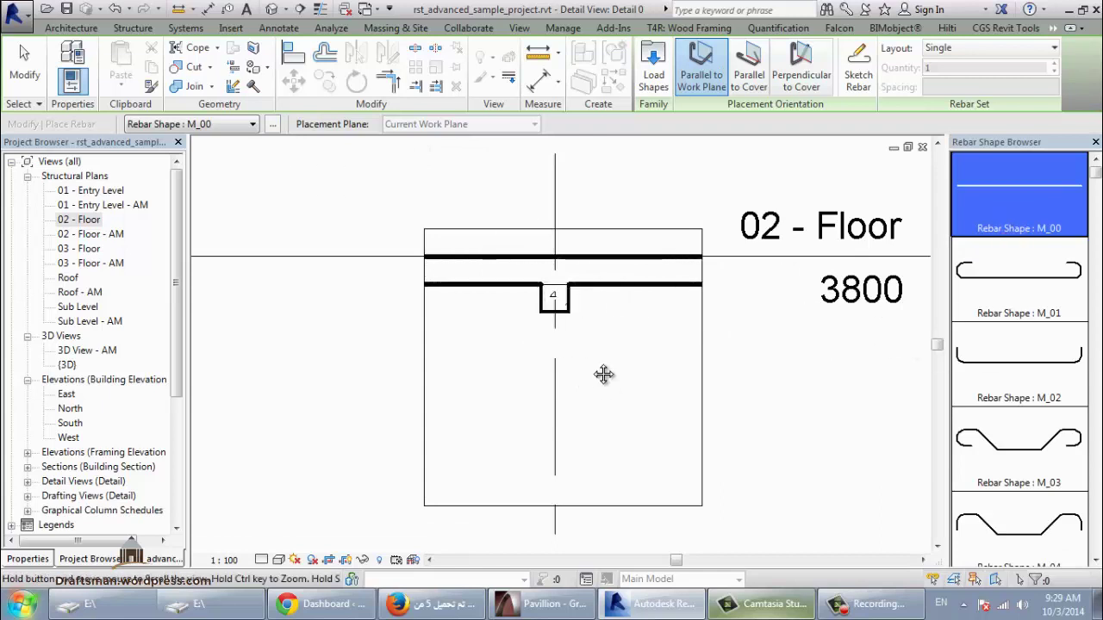
pyautogui.scroll(2, 540, 374)
pyautogui.scroll(3, 512, 319)
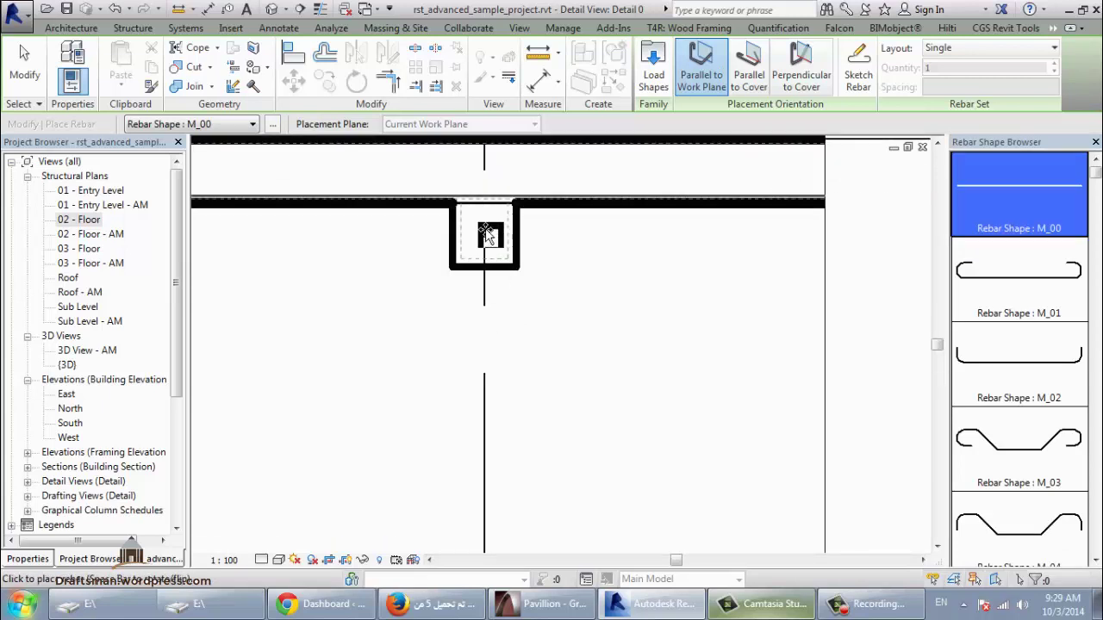
pyautogui.scroll(3, 670, 266)
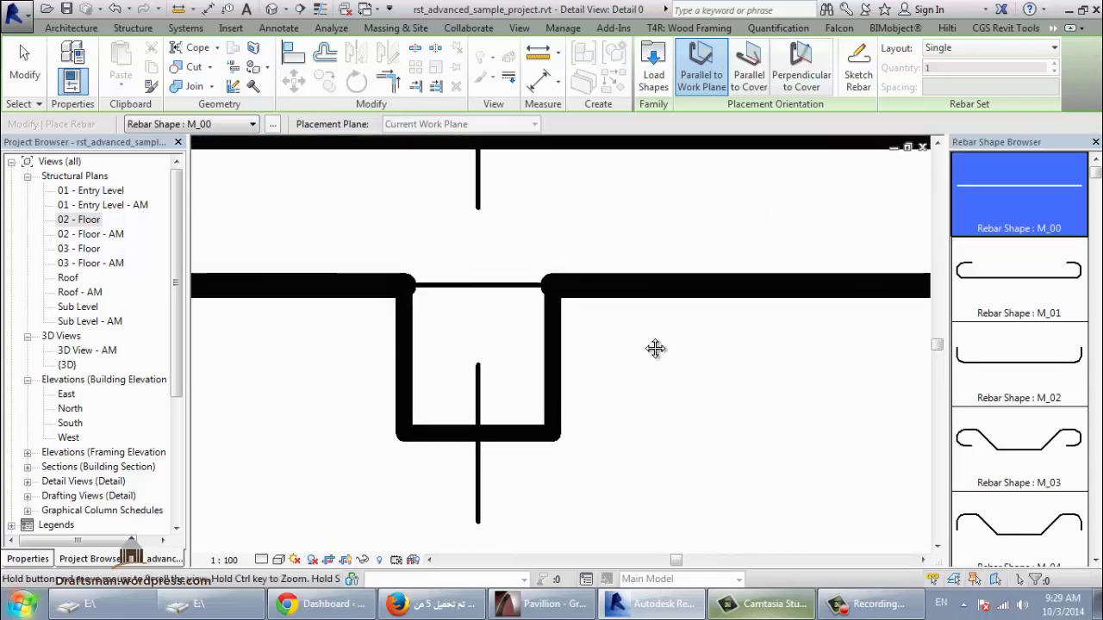
pyautogui.click(1033, 272)
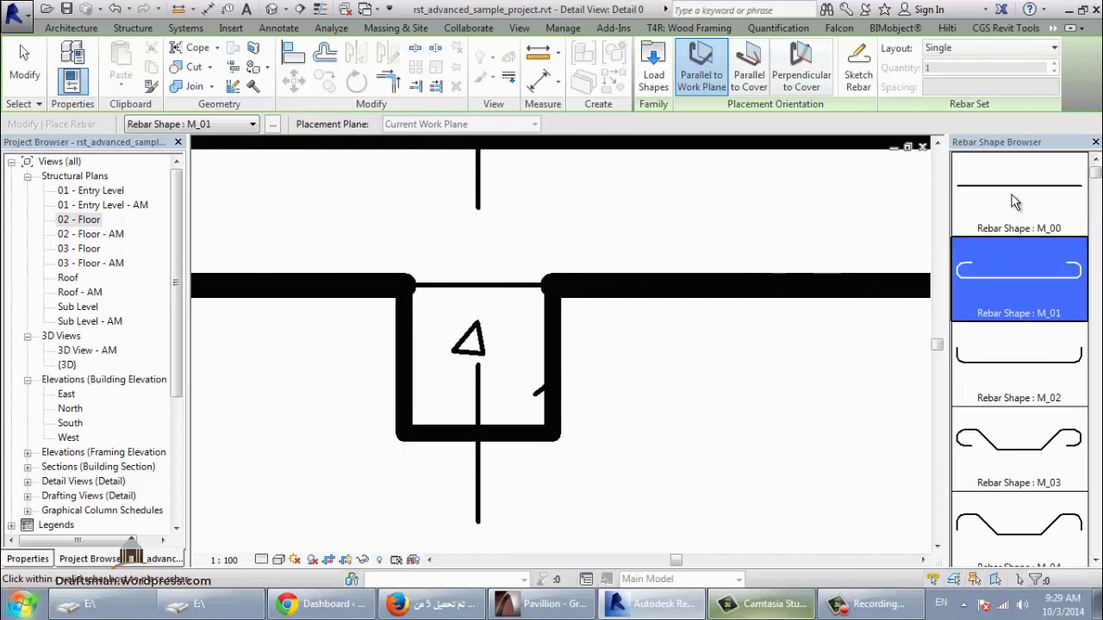
pyautogui.click(1017, 223)
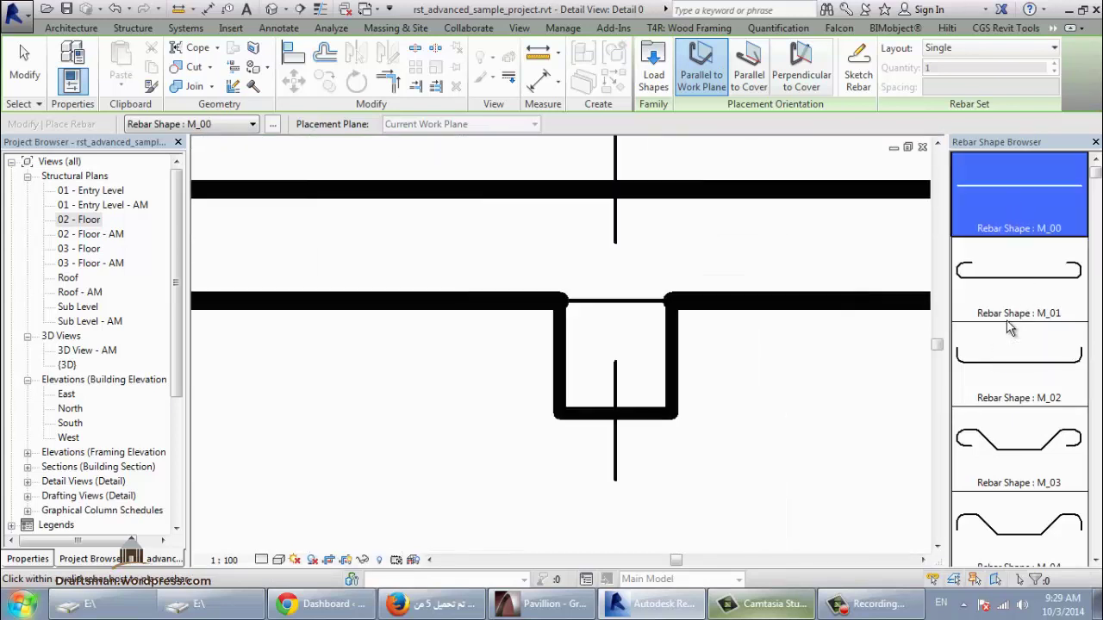
pyautogui.moveTo(733, 364); pyautogui.dragTo(649, 347, button='middle')
pyautogui.scroll(2, 488, 276)
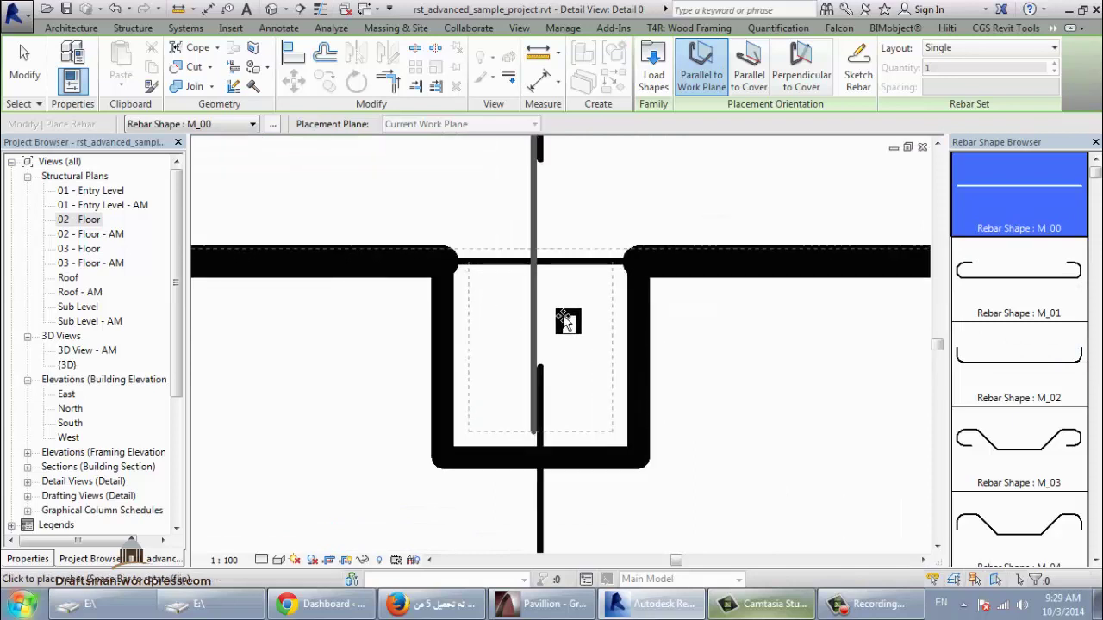
pyautogui.scroll(-2, 586, 351)
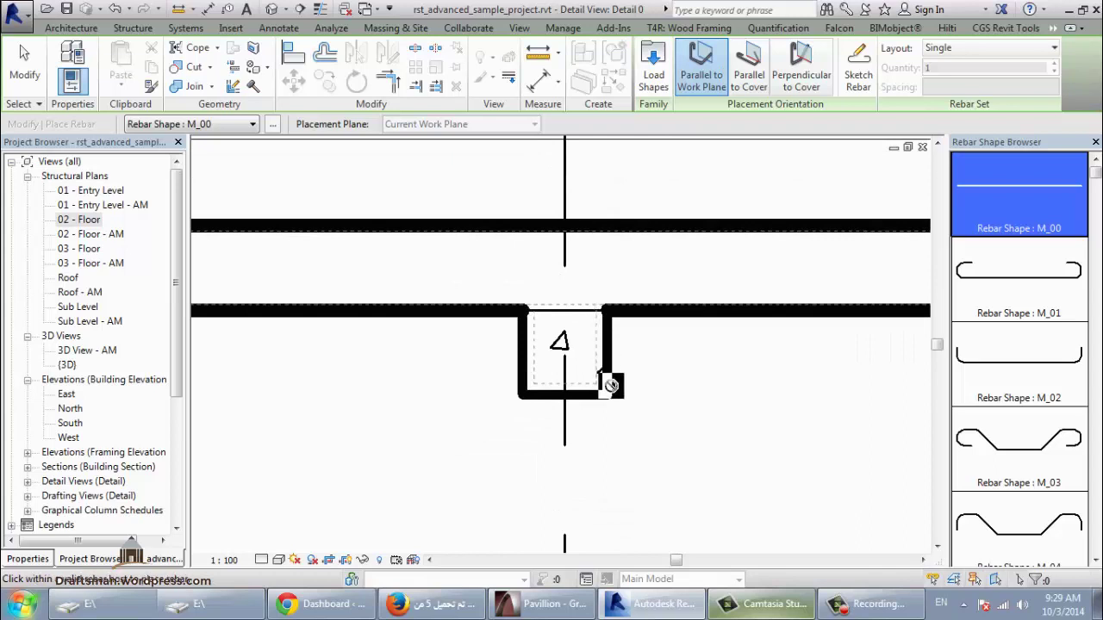
# Step: Set bars Parallel to Cover with a Fixed Number layout of 3, placing the first set at the top wall
pyautogui.click(762, 83)
pyautogui.scroll(2, 600, 380)
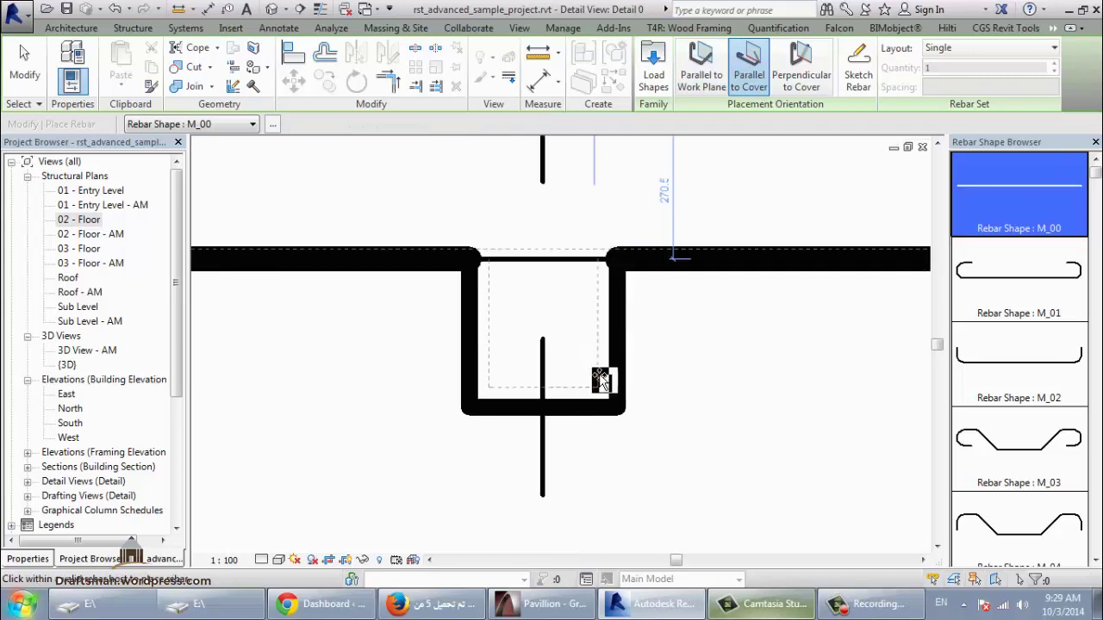
pyautogui.scroll(2, 597, 372)
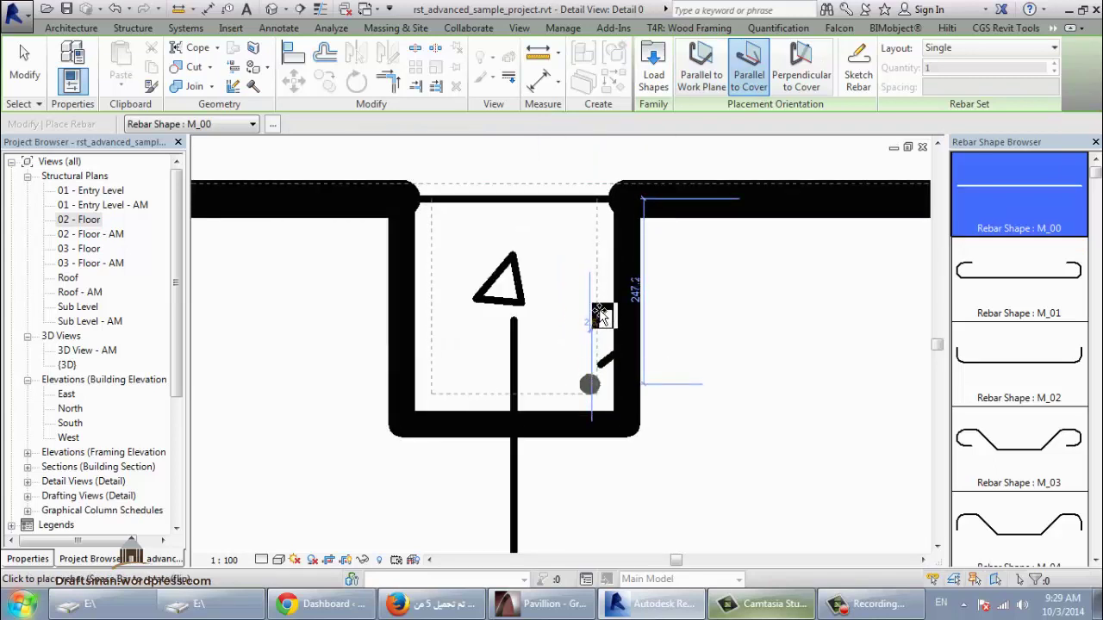
pyautogui.click(990, 48)
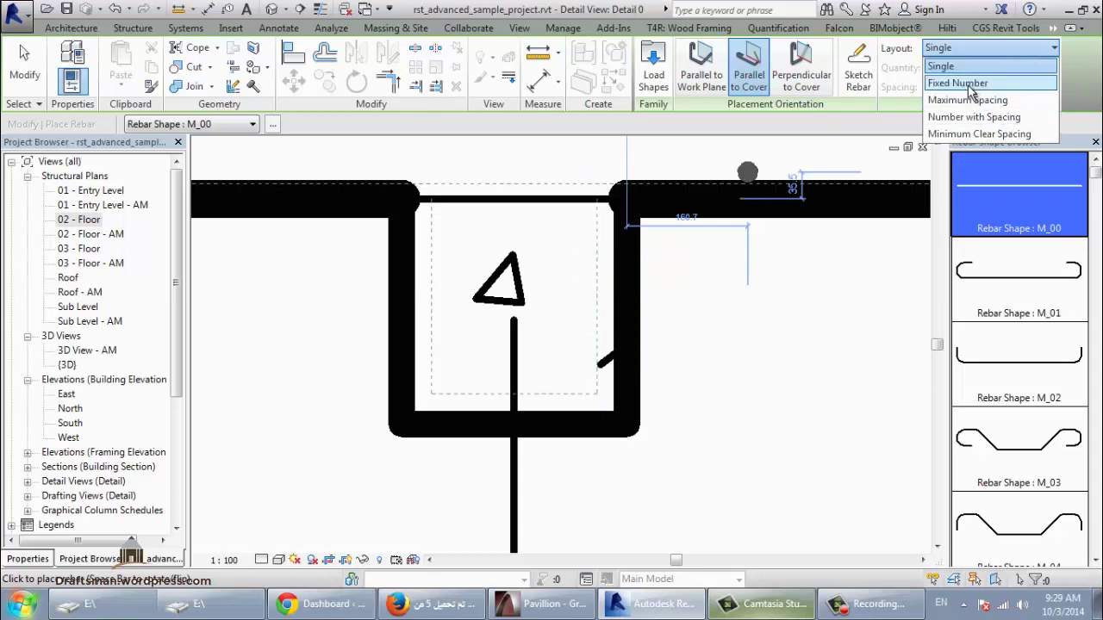
pyautogui.press('Return')
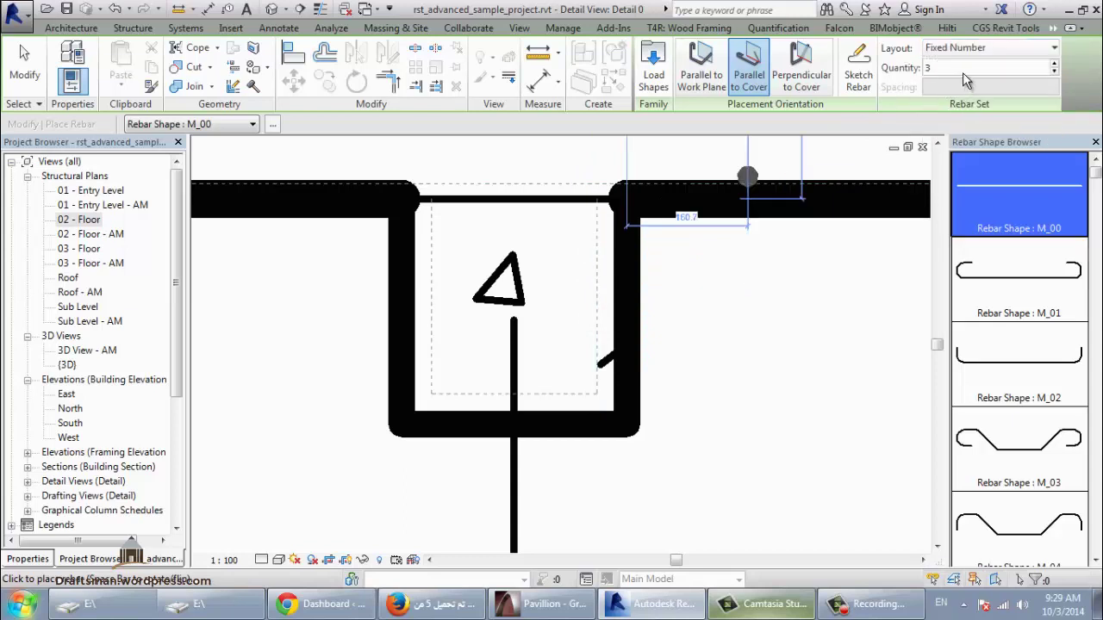
pyautogui.click(773, 170)
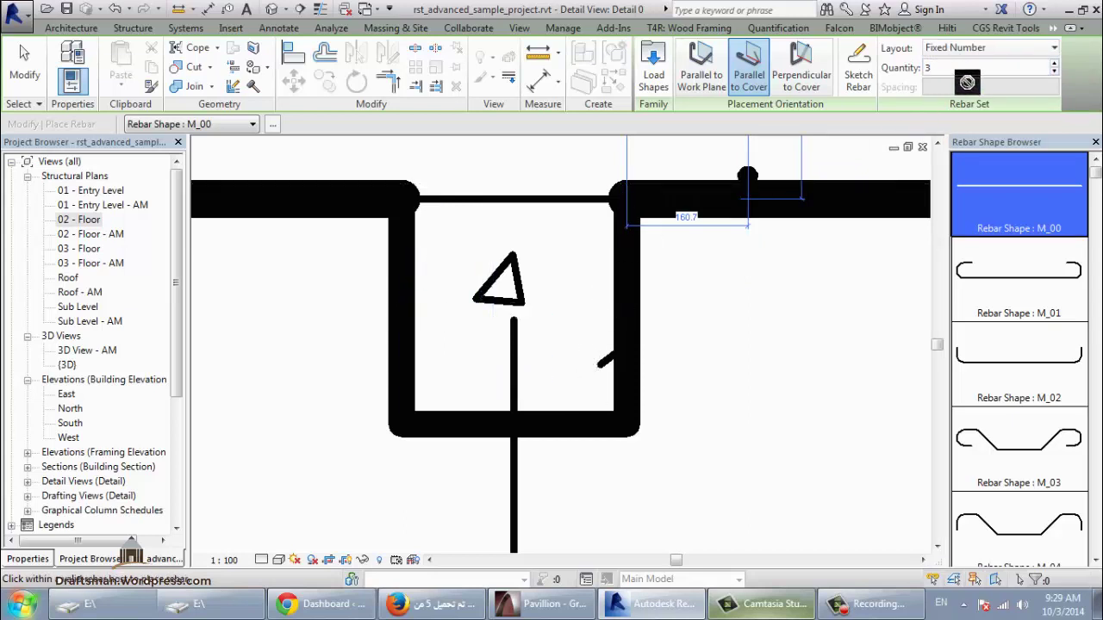
# Step: Switch to Maximum Spacing layout and place bar sets along the column's right and left sides
pyautogui.click(1018, 50)
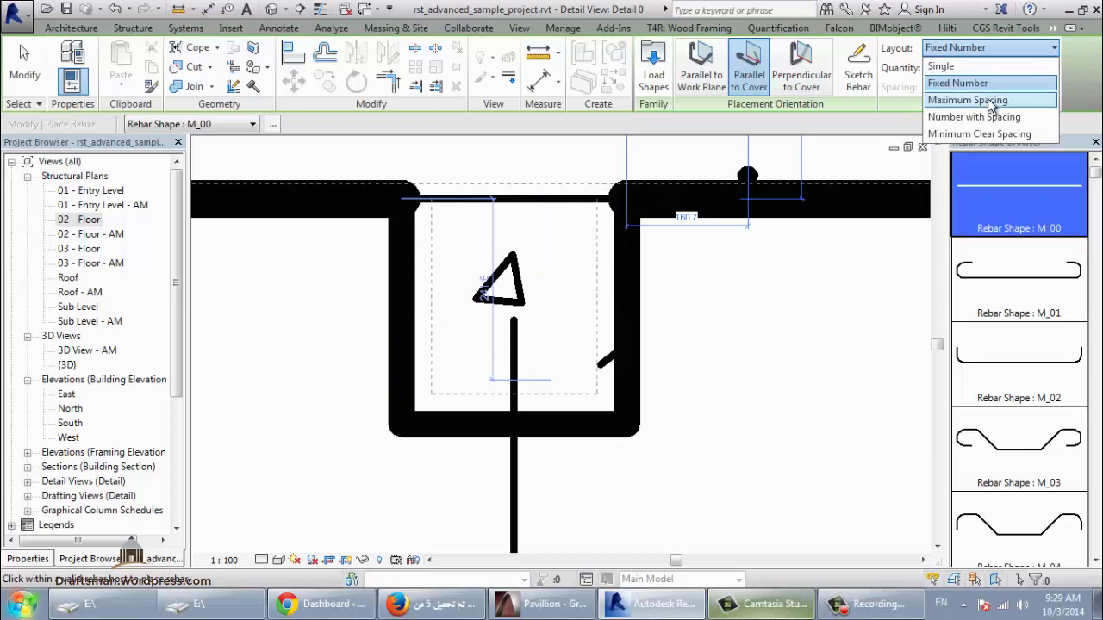
pyautogui.click(991, 99)
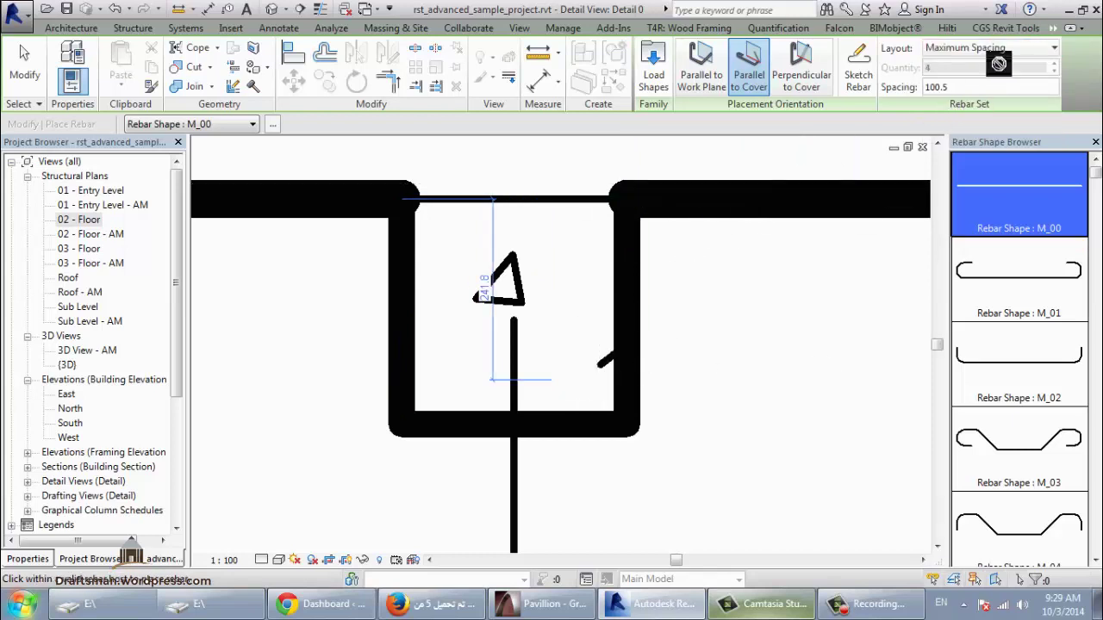
pyautogui.click(997, 52)
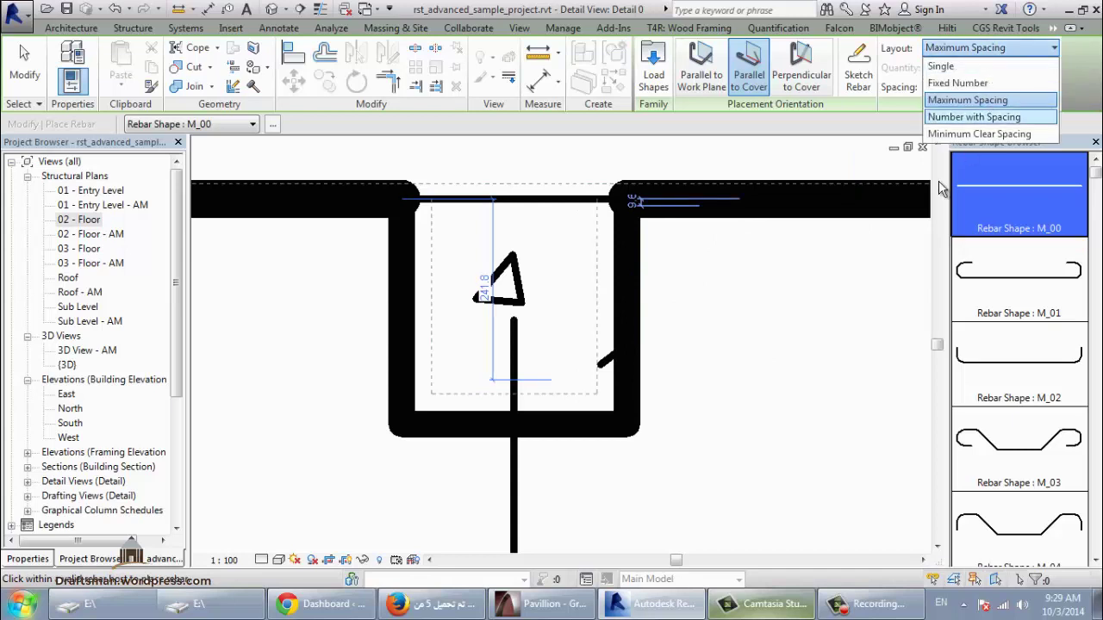
pyautogui.click(887, 125)
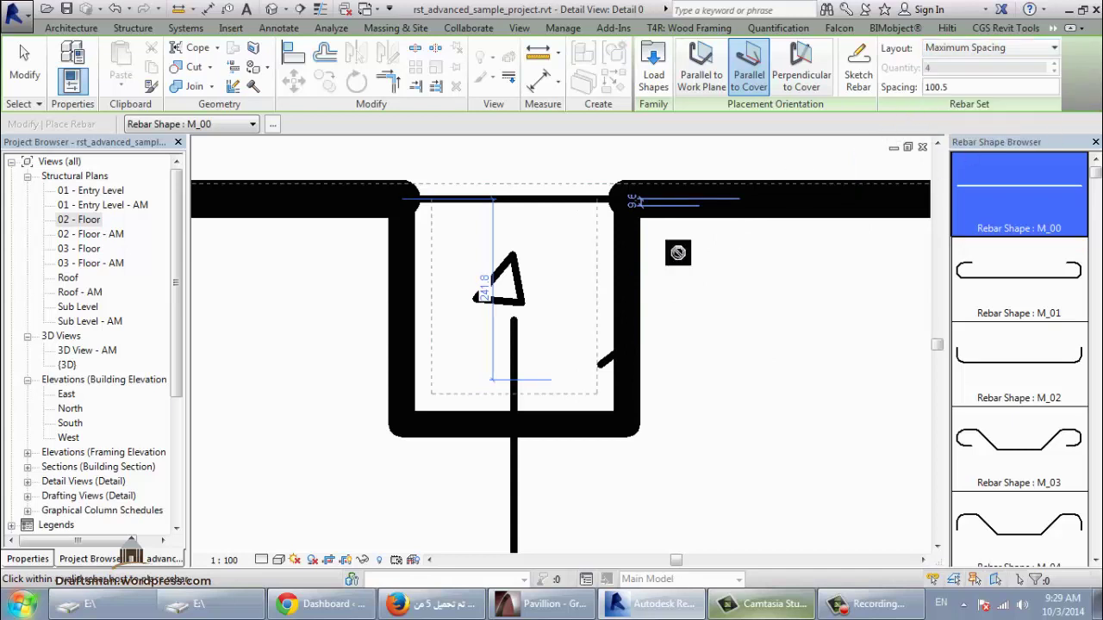
pyautogui.click(600, 395)
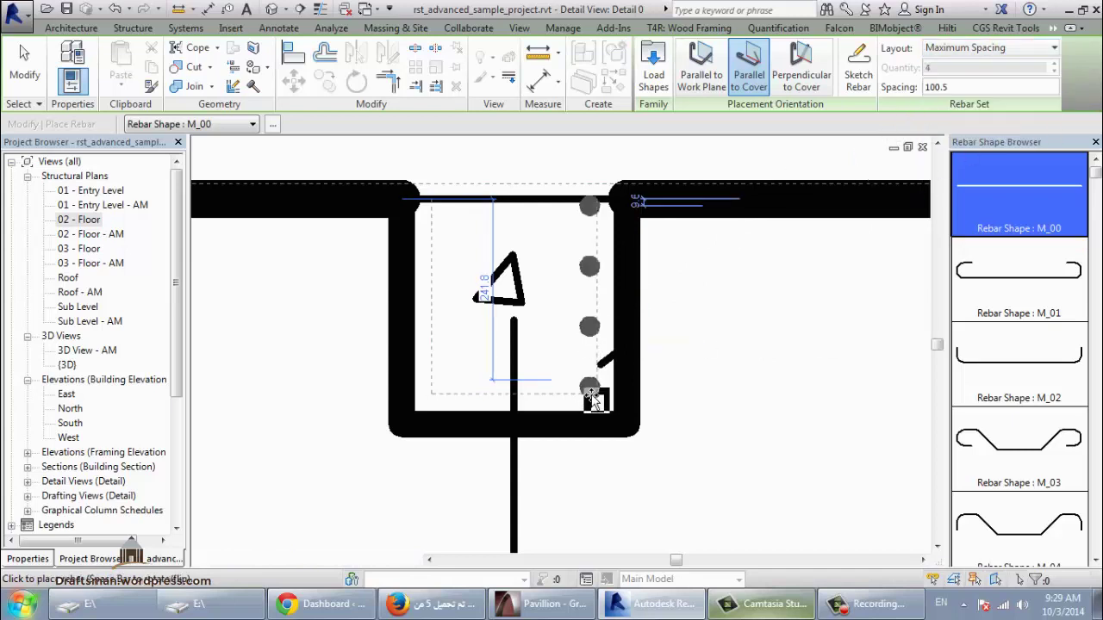
pyautogui.click(447, 396)
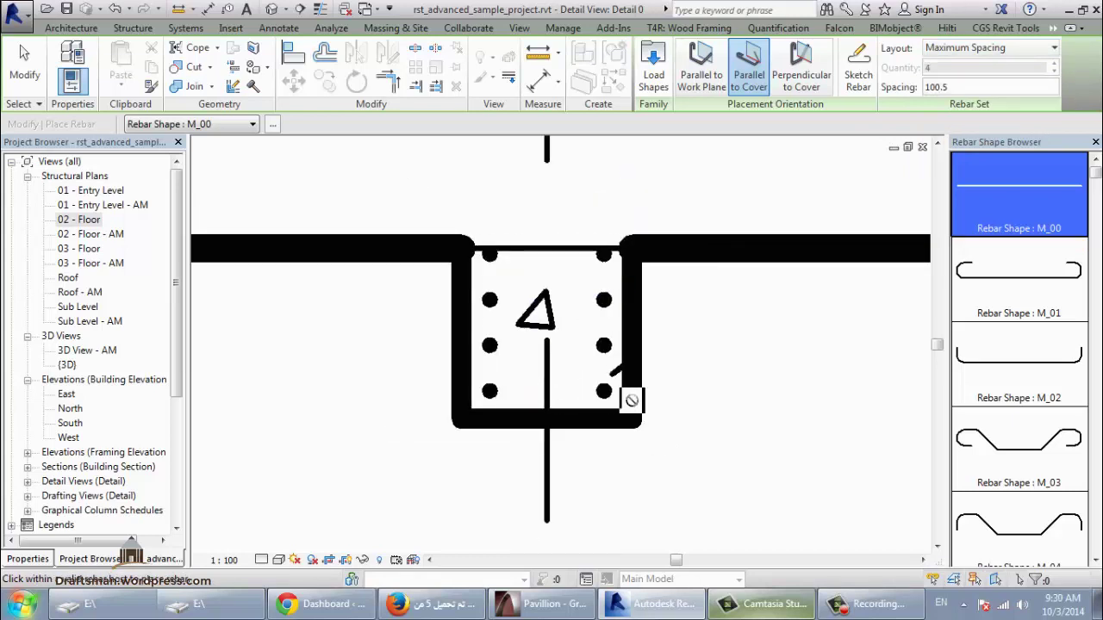
pyautogui.scroll(-5, 633, 398)
pyautogui.press('Escape')
pyautogui.press('Escape')
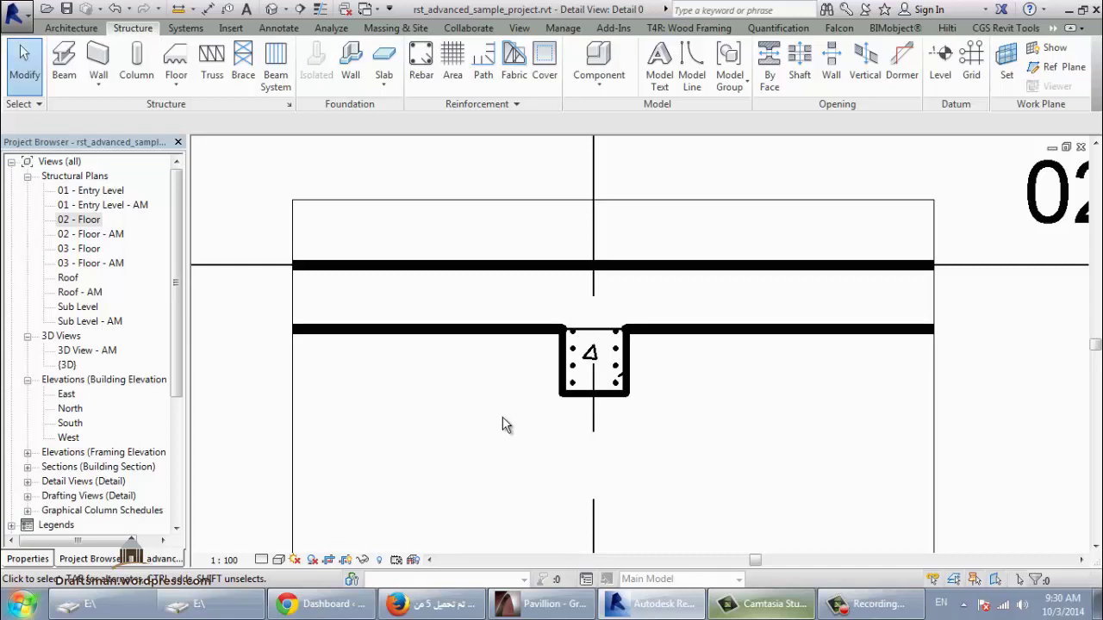
# Step: In 02 - Floor, copy the section line up so it crosses the column
pyautogui.hotkey('ctrl', 'Tab')
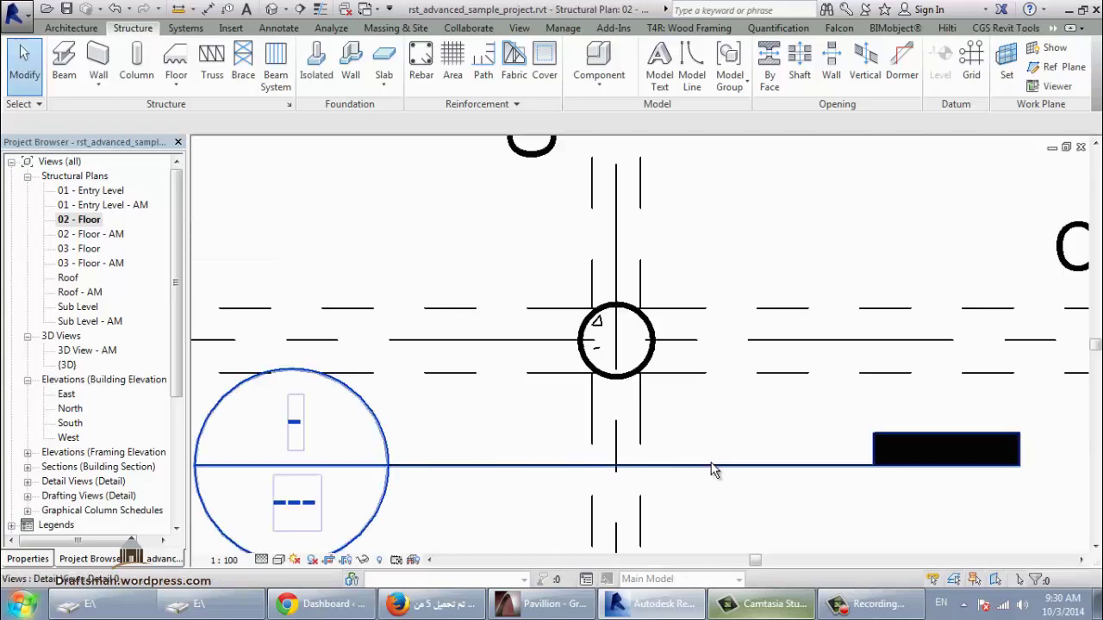
pyautogui.click(739, 468)
pyautogui.keyDown('ctrl'); pyautogui.moveTo(743, 470); pyautogui.dragTo(719, 356); pyautogui.keyUp('ctrl')
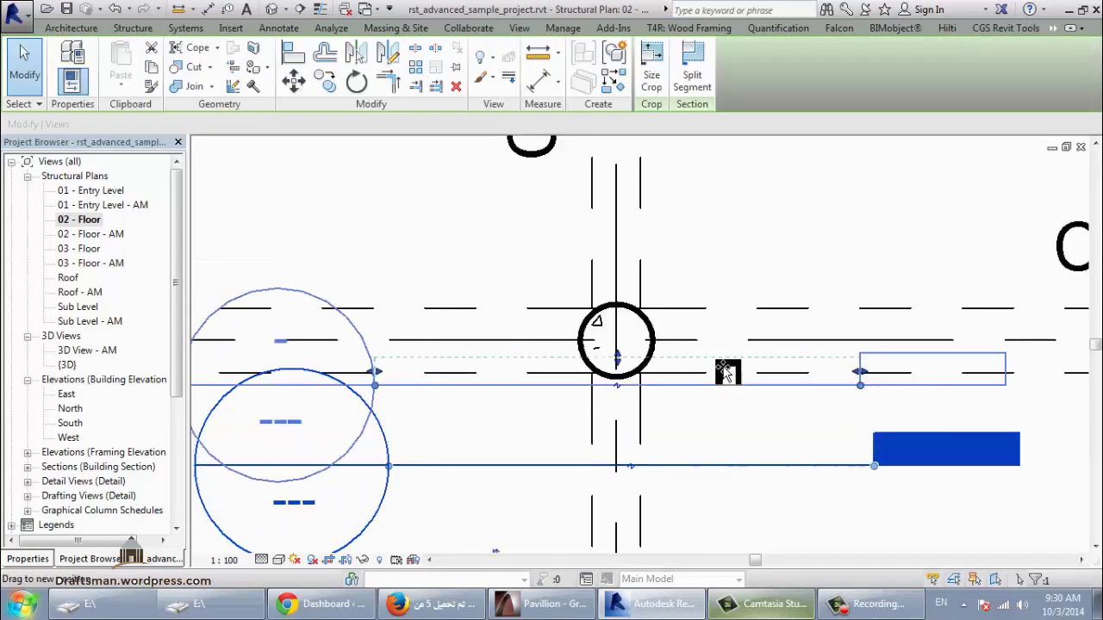
pyautogui.rightClick(722, 362)
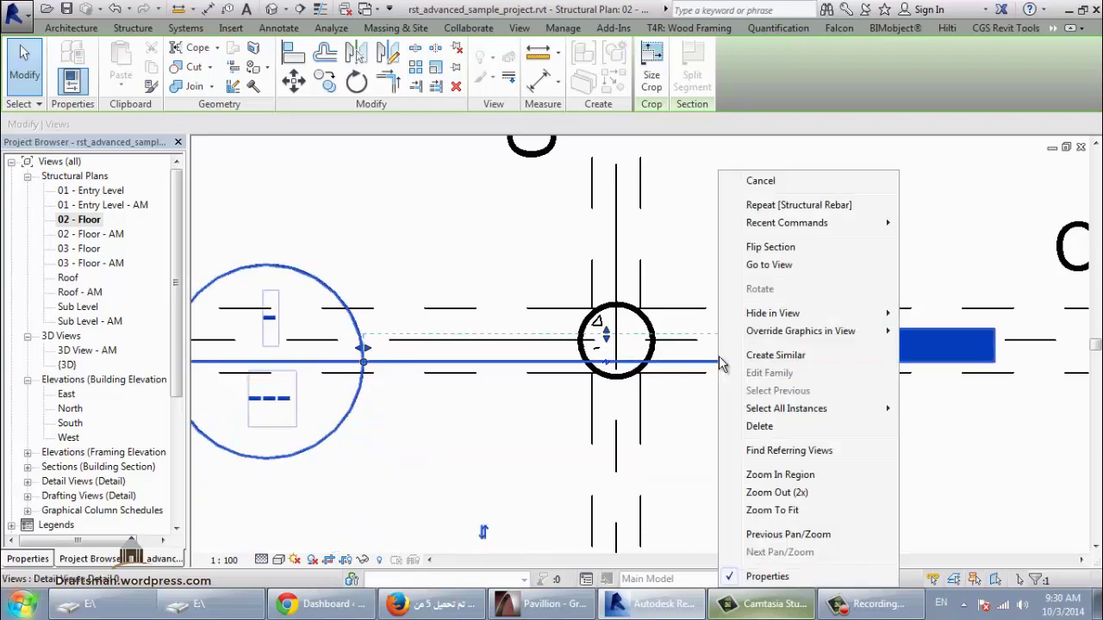
# Step: Go to the column section view, start Rebar set Parallel to Work Plane, then cancel placement
pyautogui.click(778, 272)
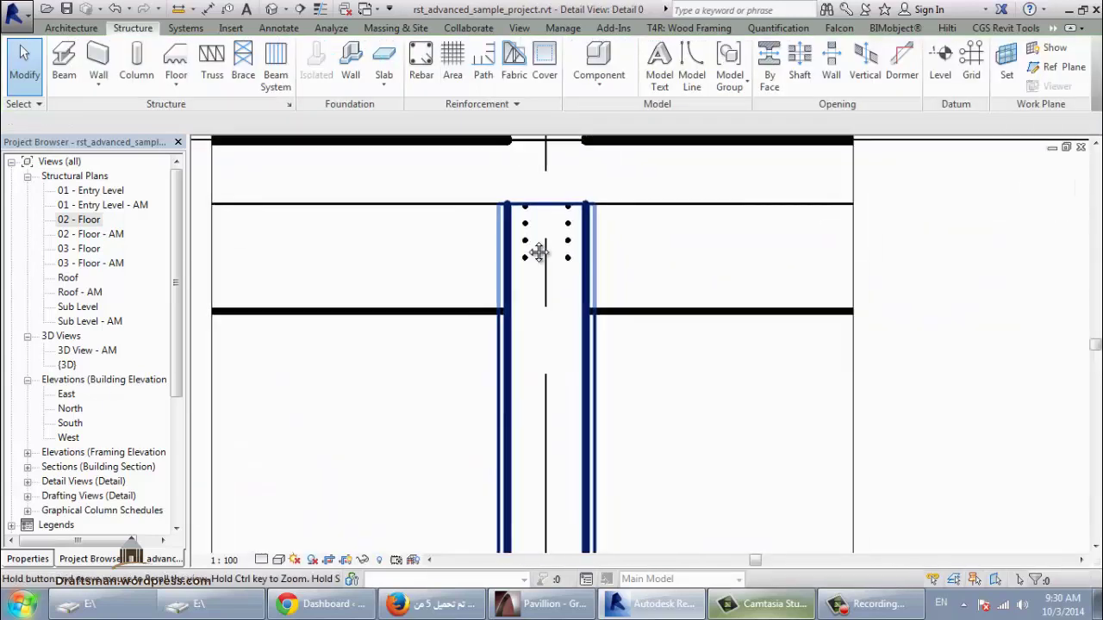
pyautogui.scroll(-2, 549, 397)
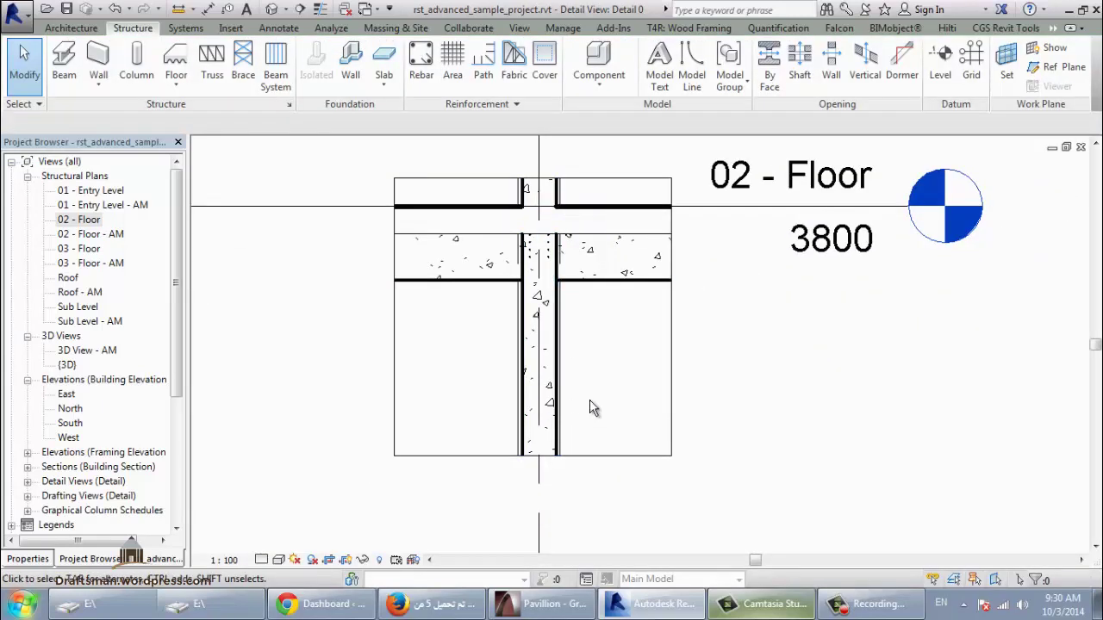
pyautogui.click(420, 61)
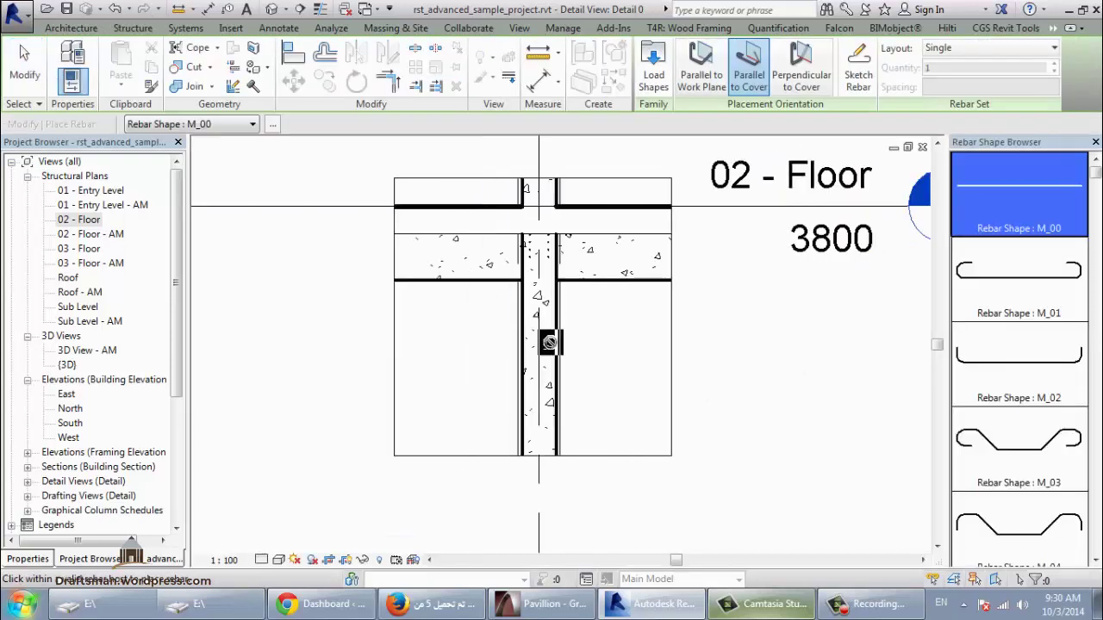
pyautogui.scroll(2, 551, 343)
pyautogui.scroll(1, 551, 343)
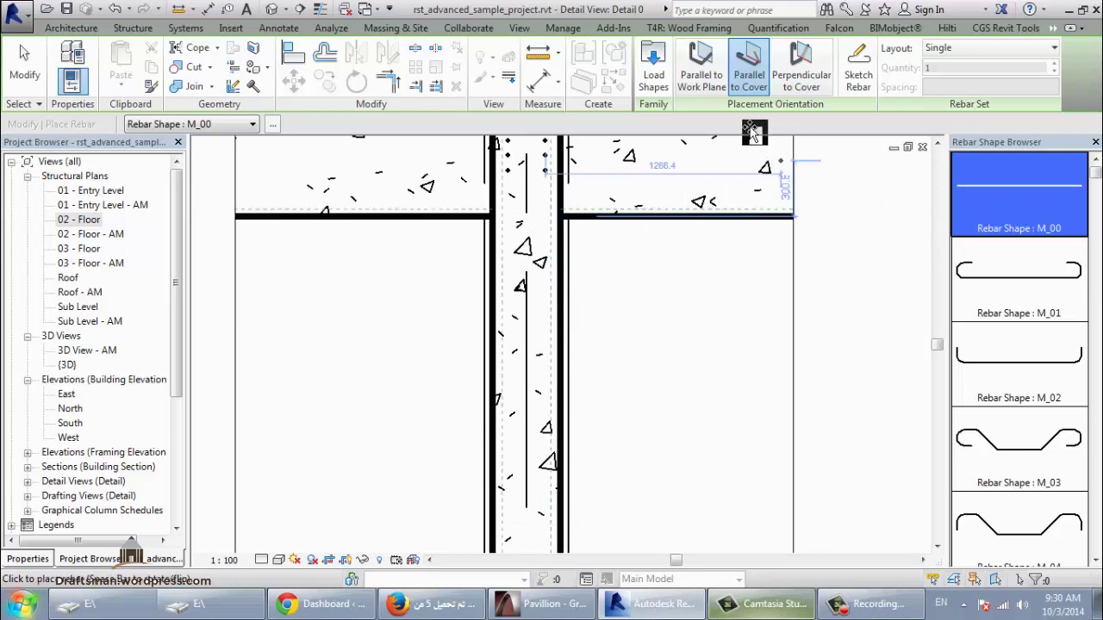
pyautogui.click(701, 69)
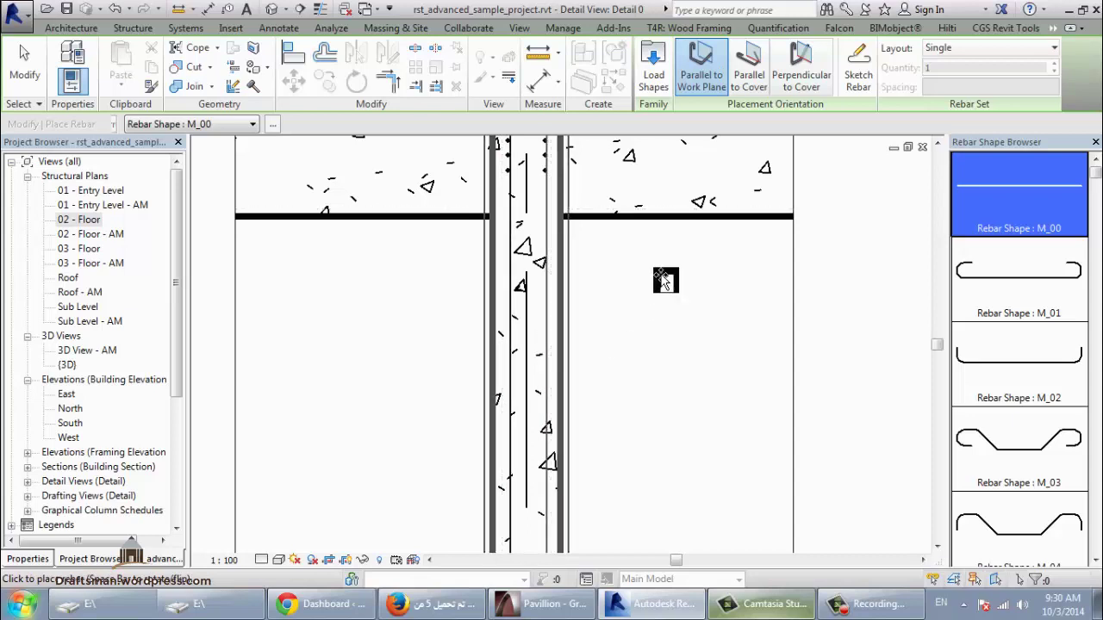
pyautogui.press('Escape')
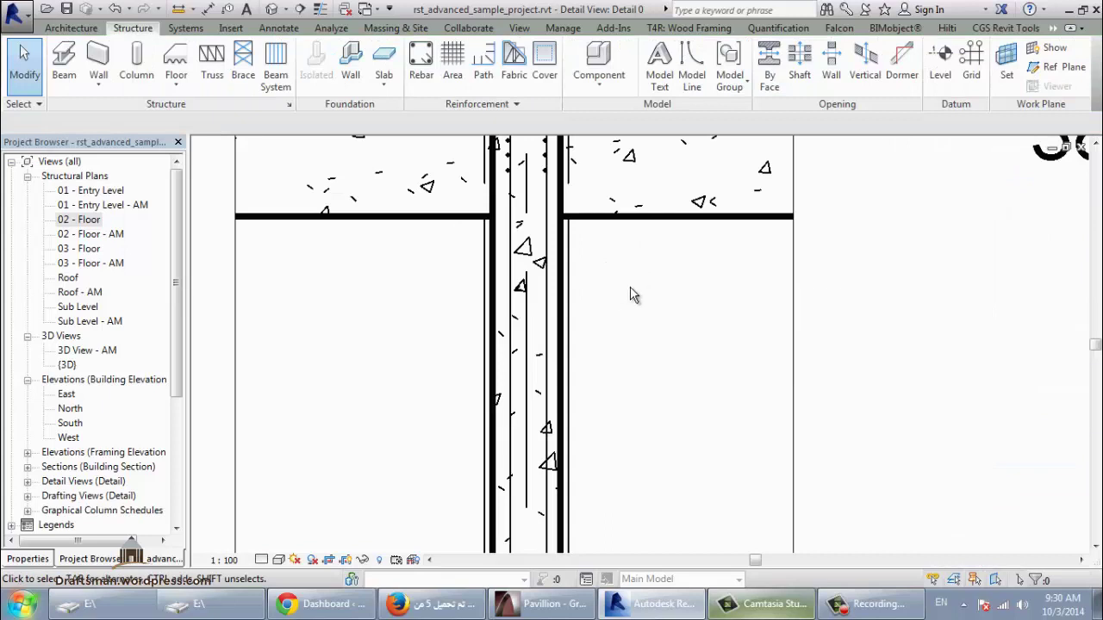
# Step: Select the 450mm round concrete column and launch Extensions Reinforcement > Columns
pyautogui.click(1053, 28)
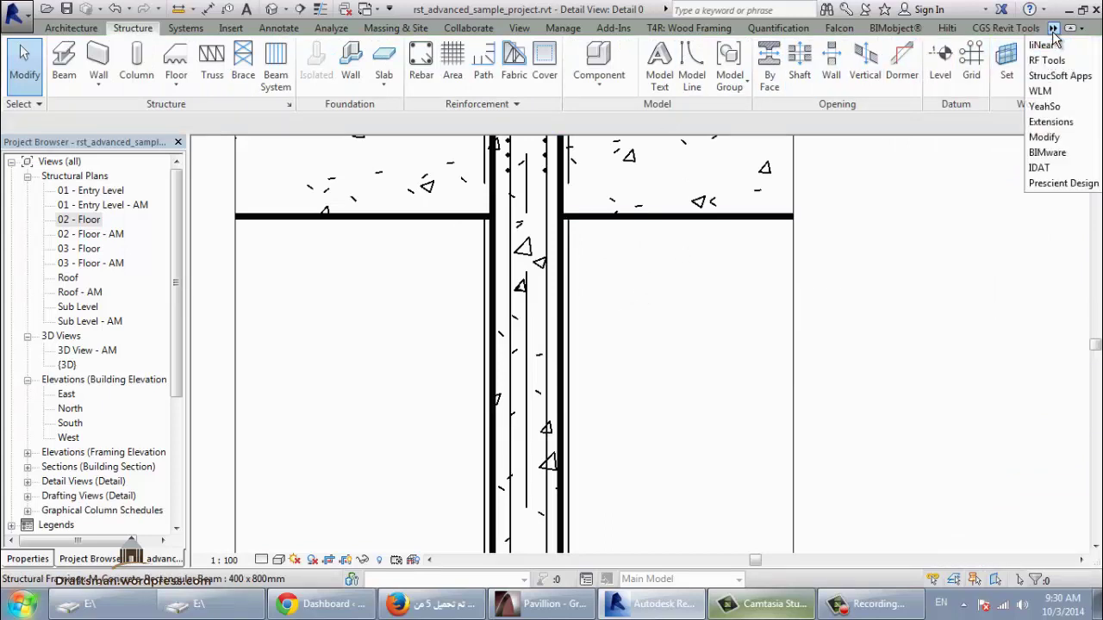
pyautogui.click(1063, 127)
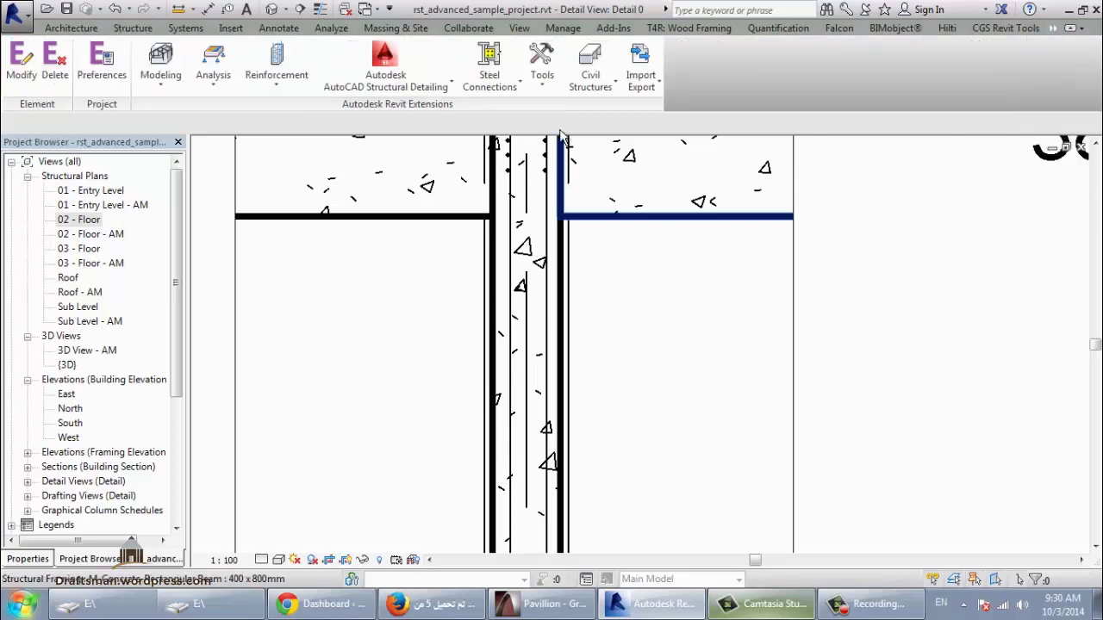
pyautogui.click(568, 421)
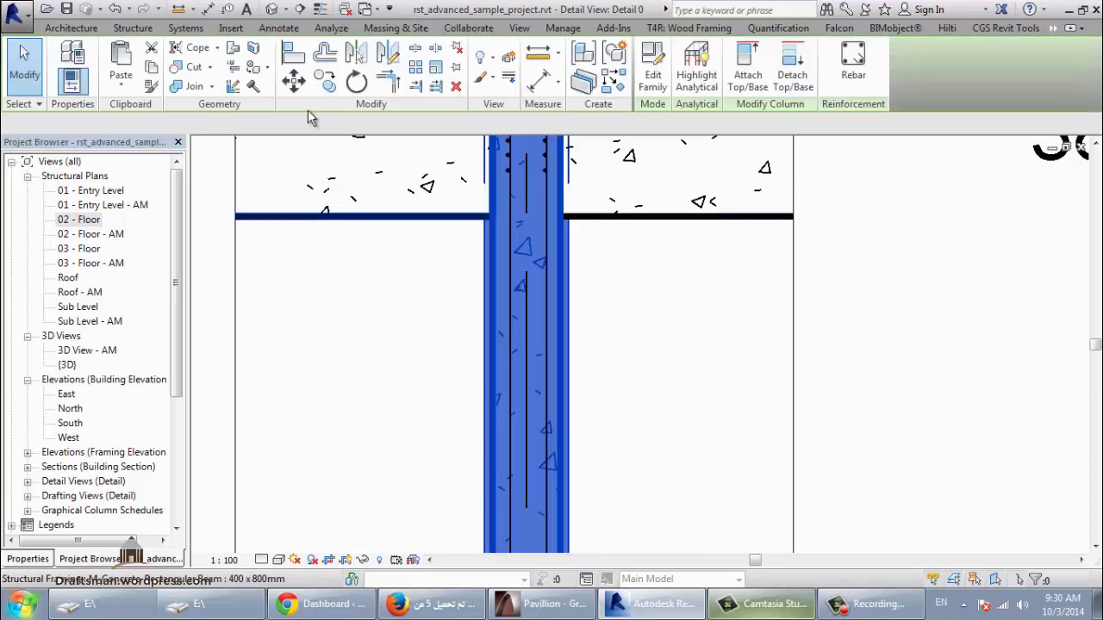
pyautogui.click(1052, 28)
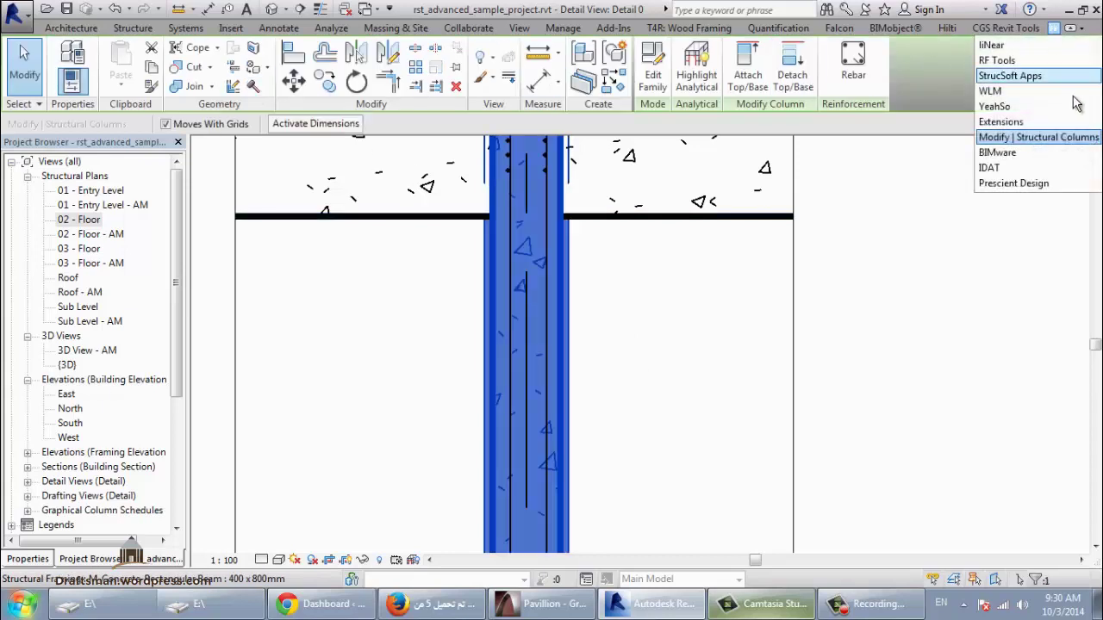
pyautogui.click(1002, 122)
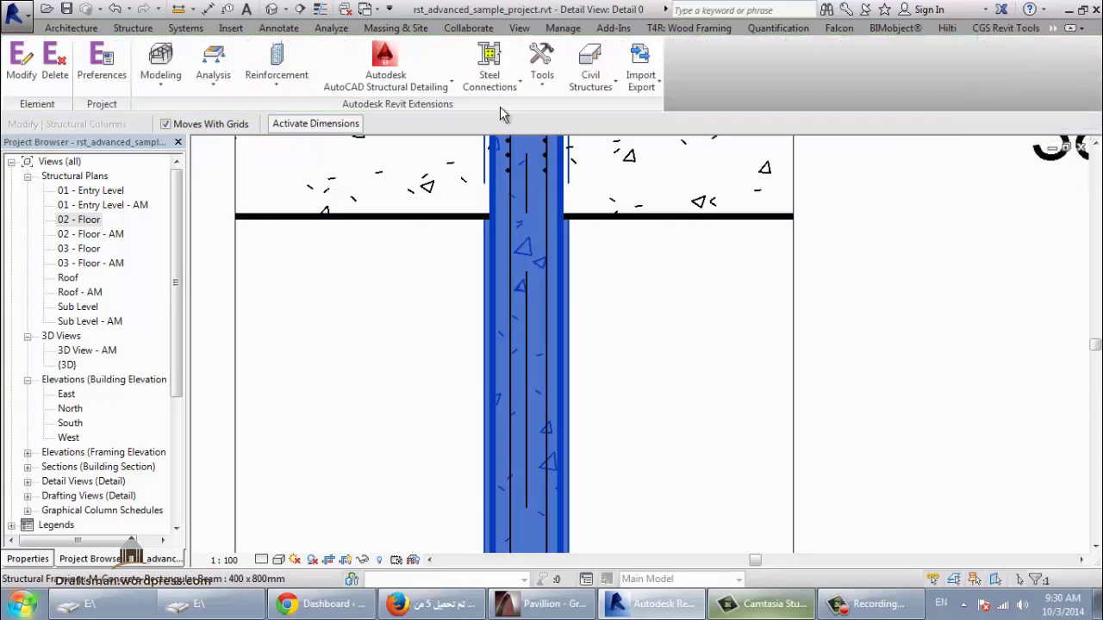
pyautogui.click(271, 98)
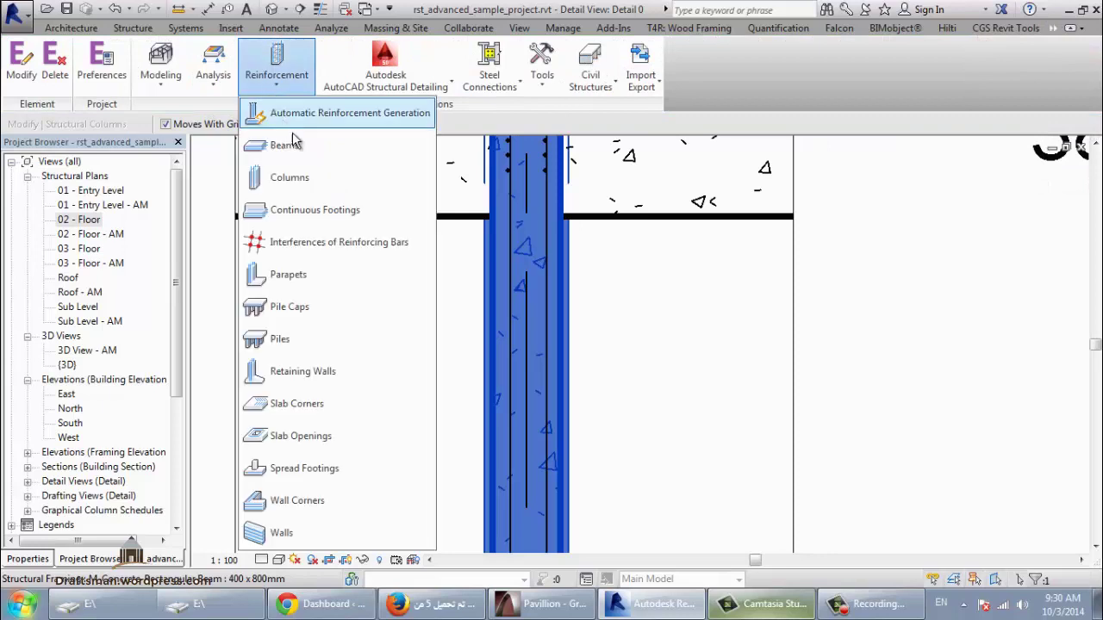
pyautogui.click(310, 189)
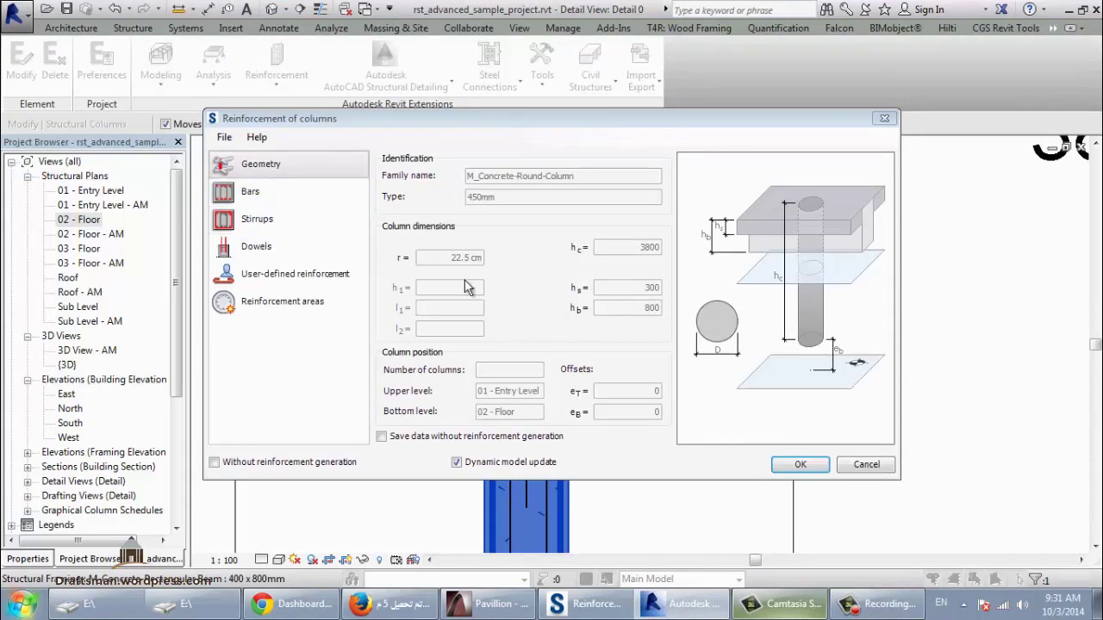
# Step: Set the longitudinal bars to 19M with no hooks and a count of 7
pyautogui.click(271, 191)
pyautogui.click(546, 181)
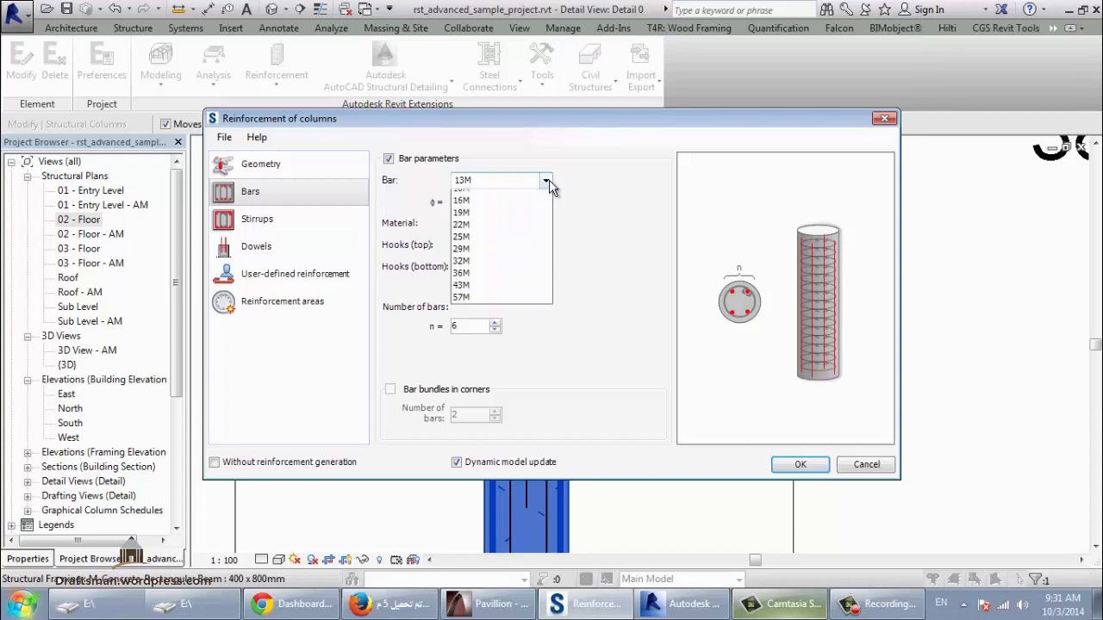
pyautogui.click(504, 231)
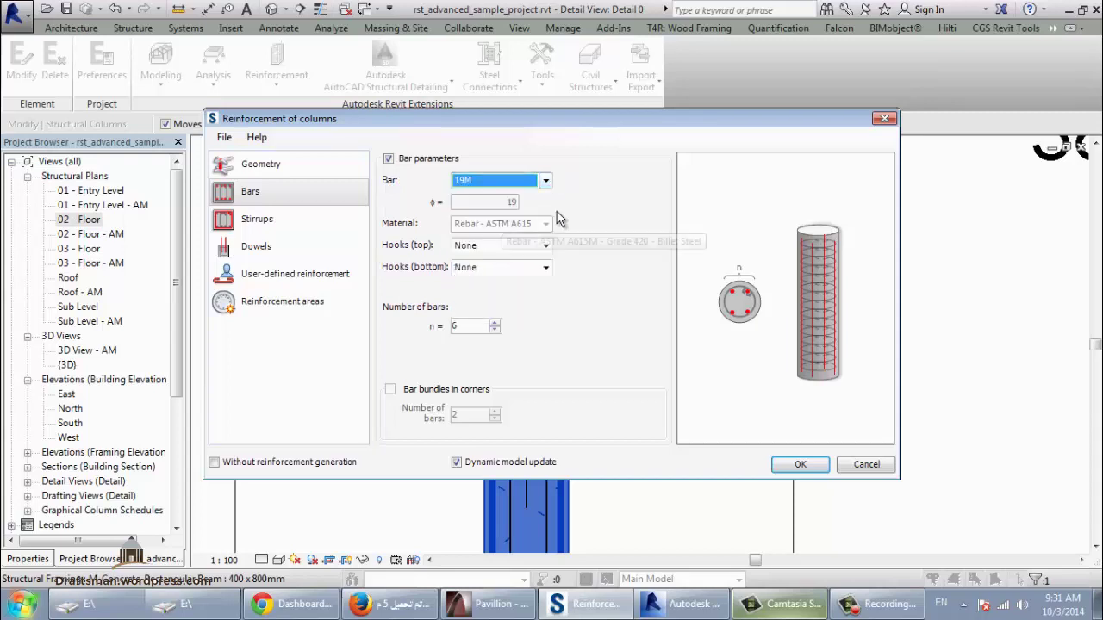
pyautogui.click(537, 247)
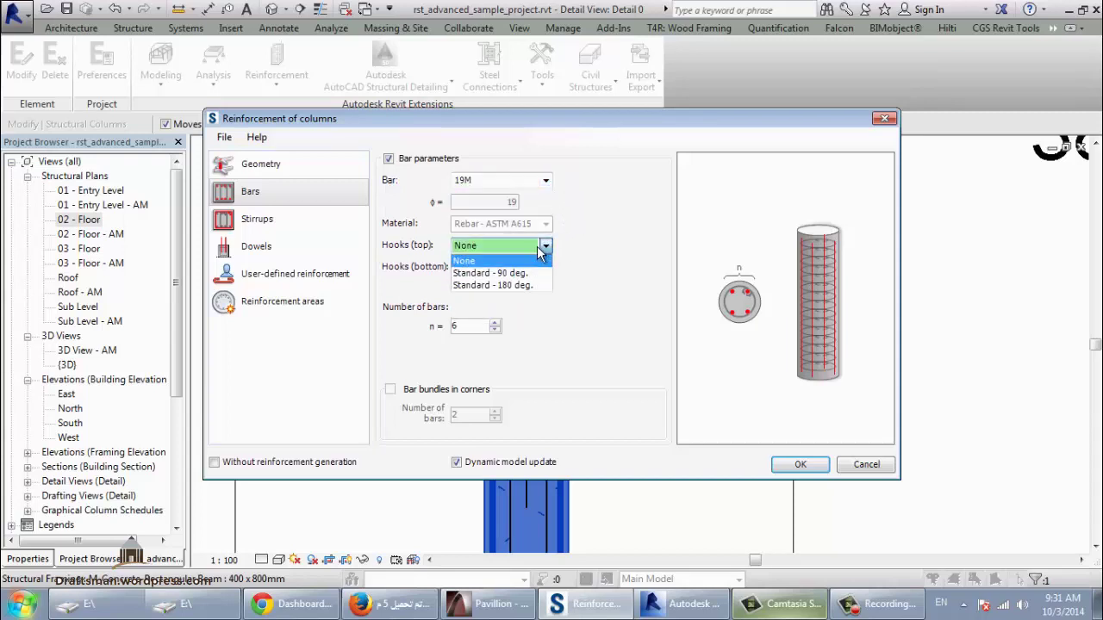
pyautogui.click(404, 290)
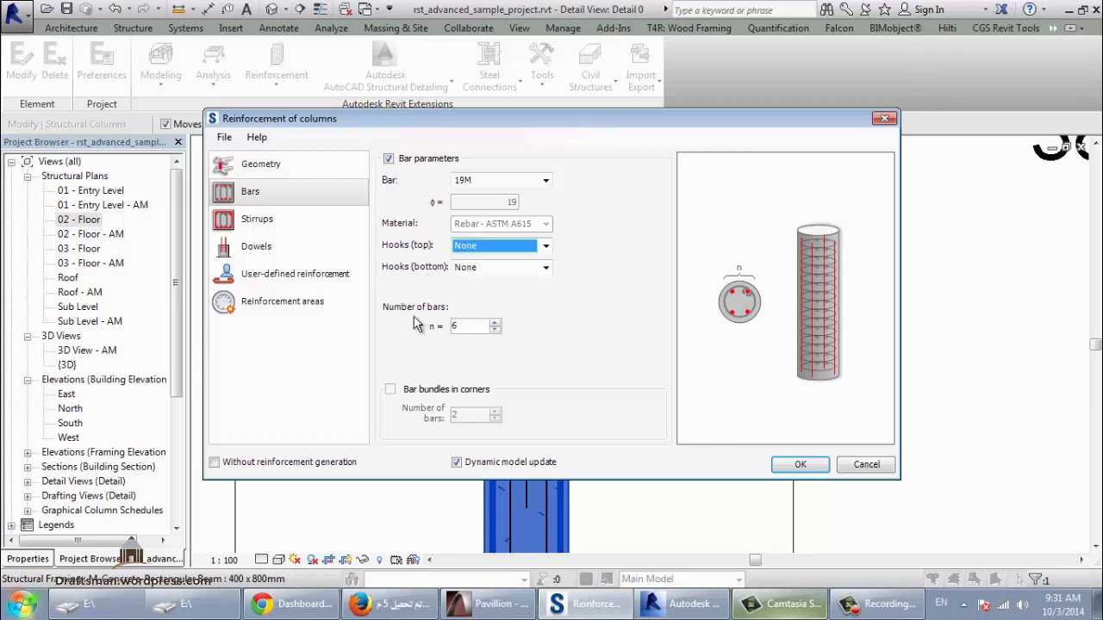
pyautogui.click(496, 325)
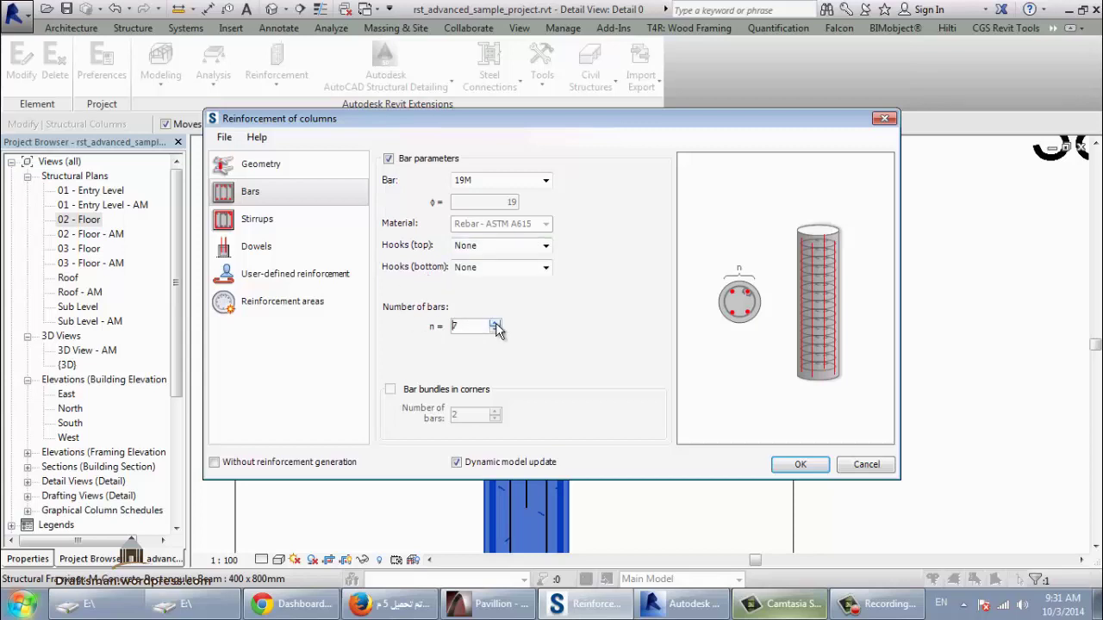
# Step: Review the stirrup settings, then enable stirrups for dowels with n = 3 and sd1 = 50 mm
pyautogui.click(275, 222)
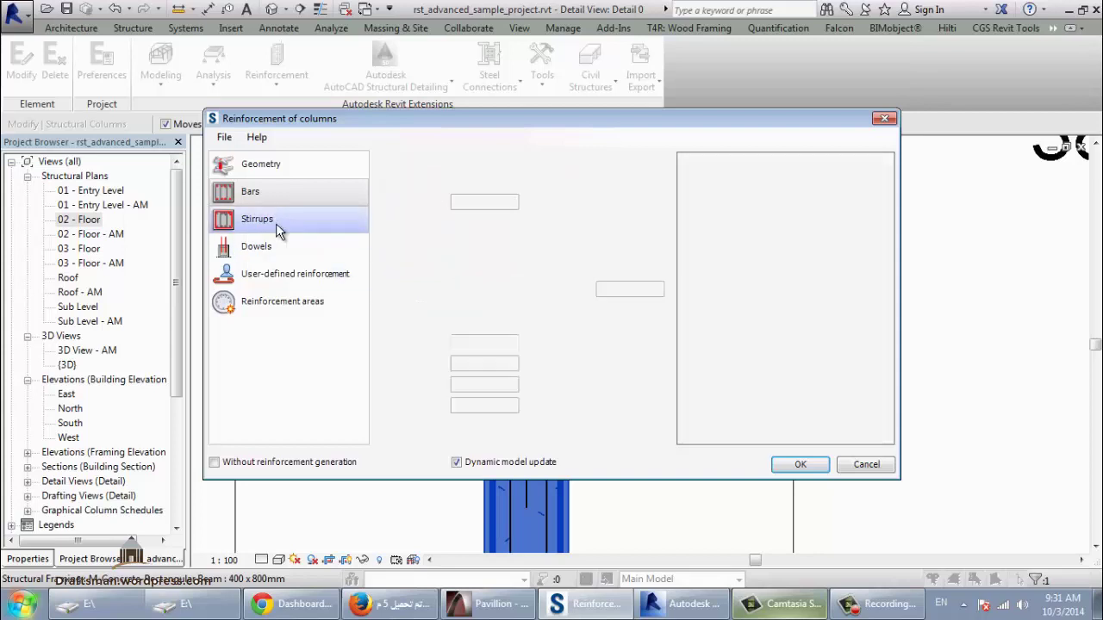
pyautogui.click(274, 249)
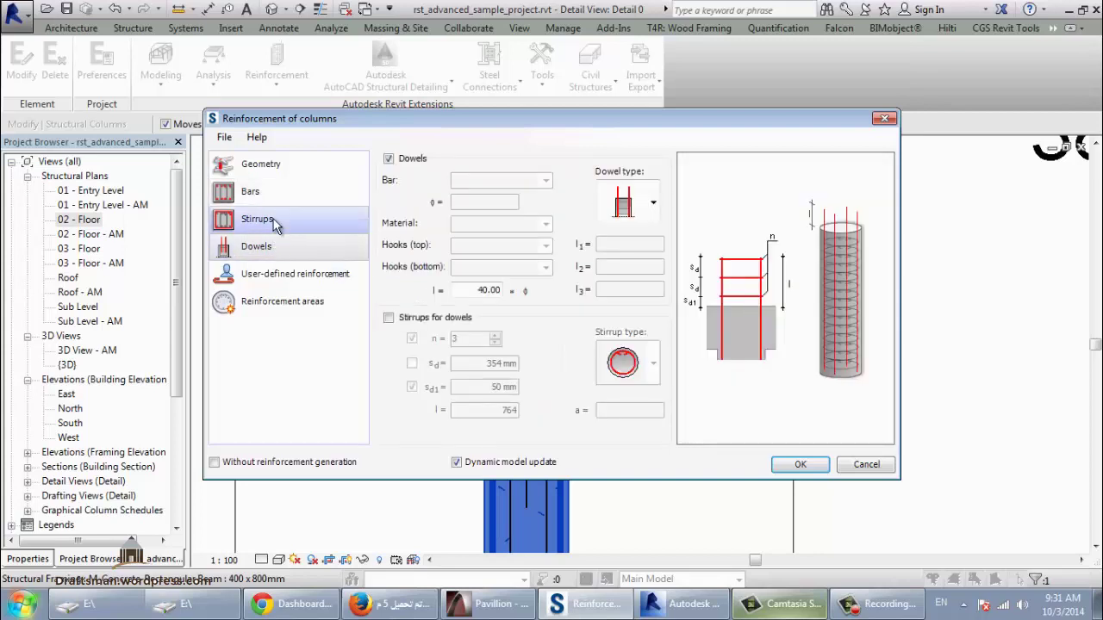
pyautogui.click(275, 222)
pyautogui.click(282, 250)
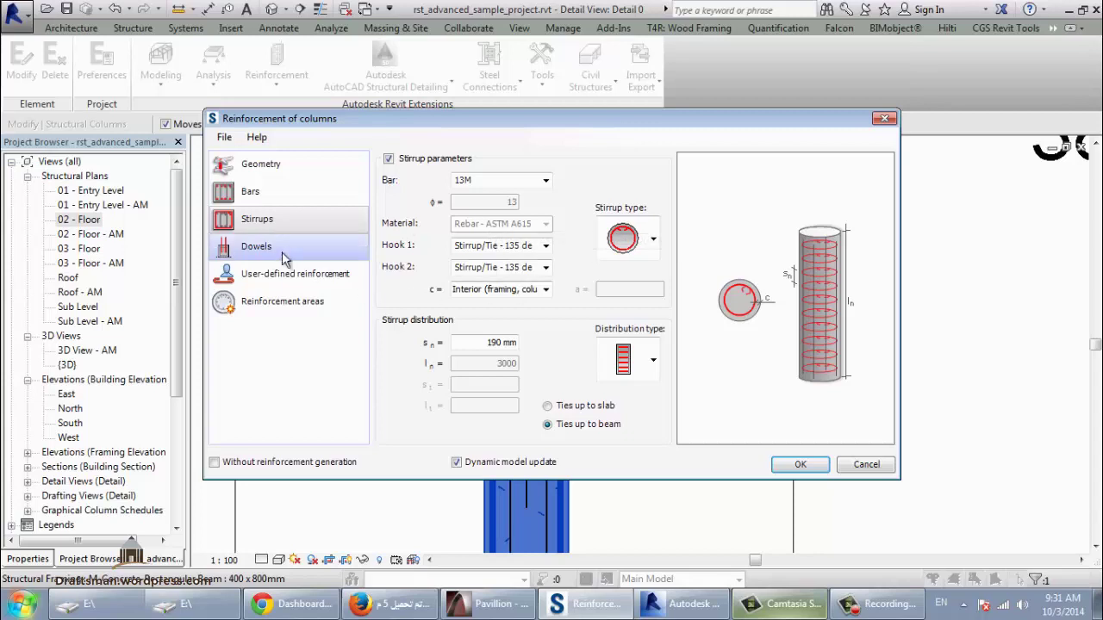
pyautogui.click(312, 308)
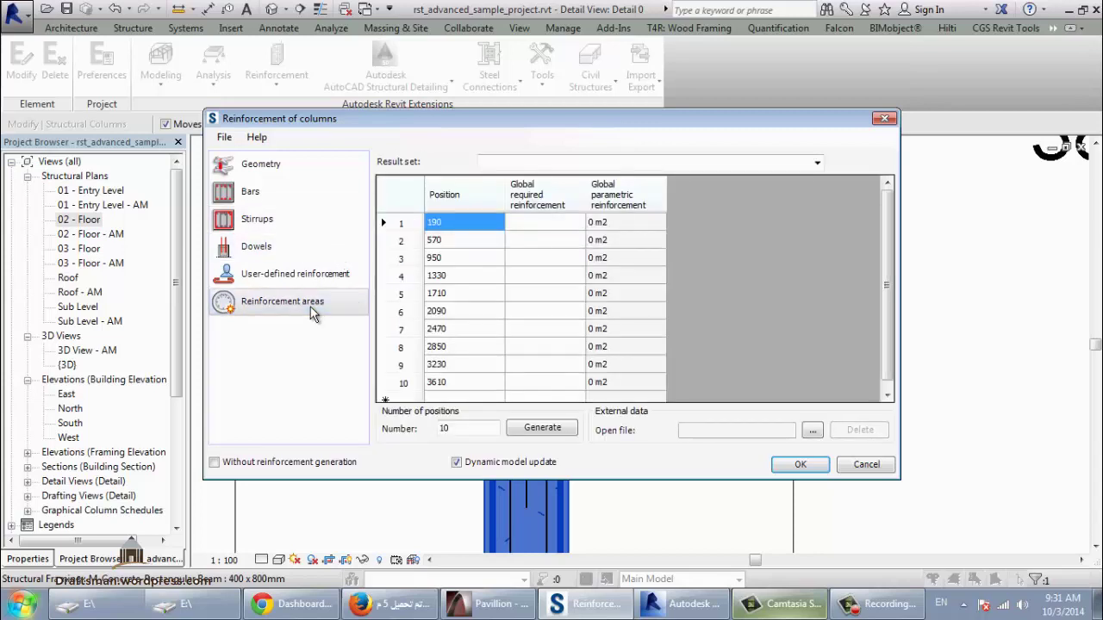
pyautogui.click(304, 277)
pyautogui.click(267, 257)
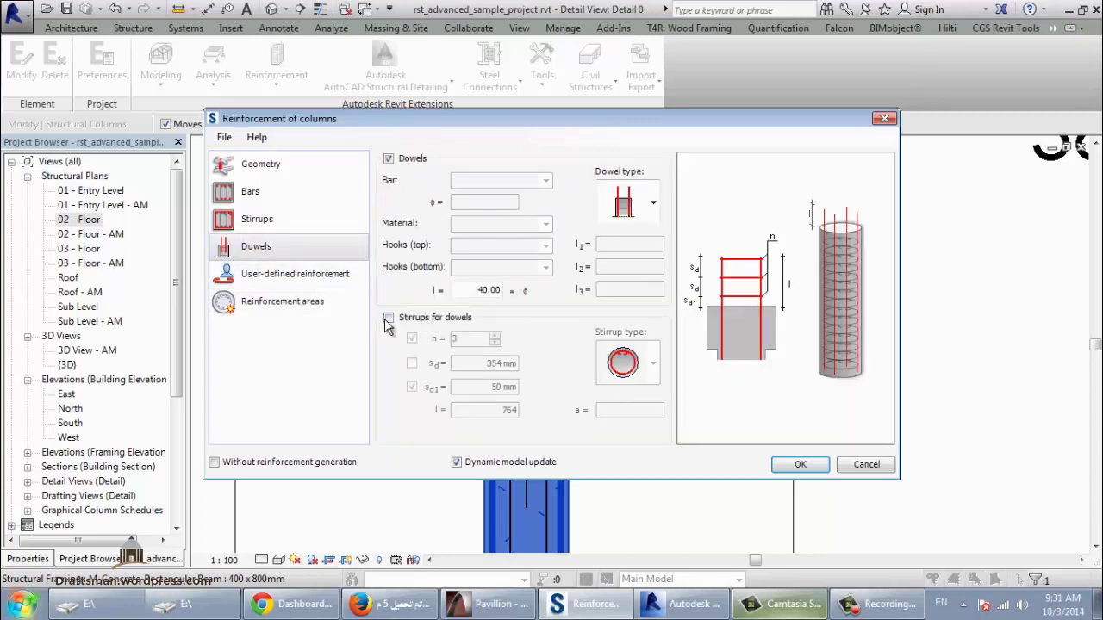
pyautogui.click(388, 318)
pyautogui.click(652, 365)
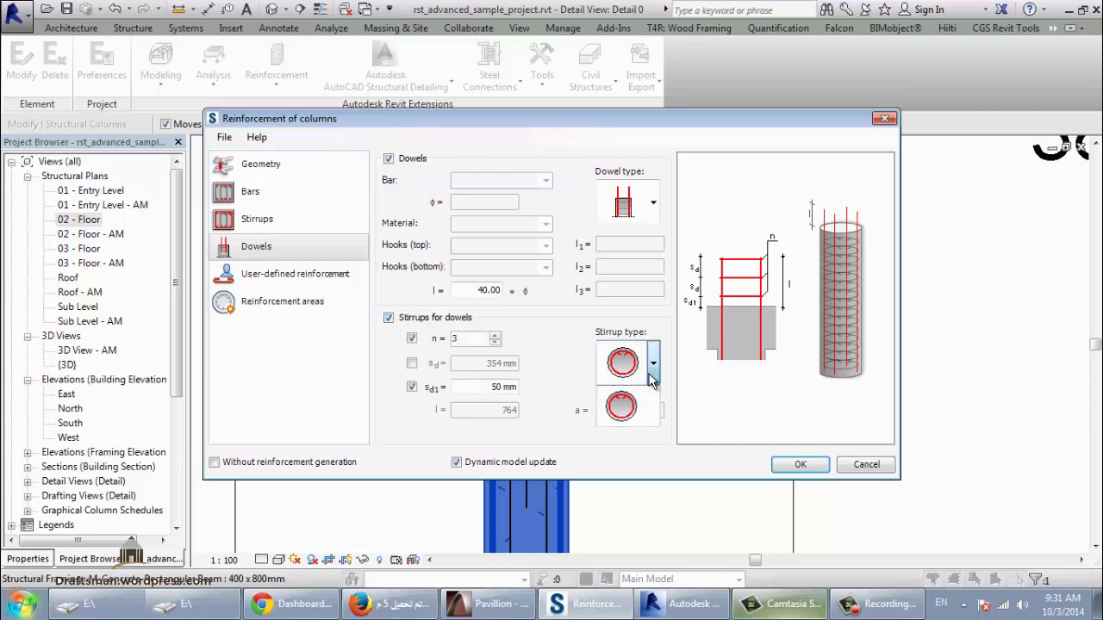
pyautogui.click(646, 362)
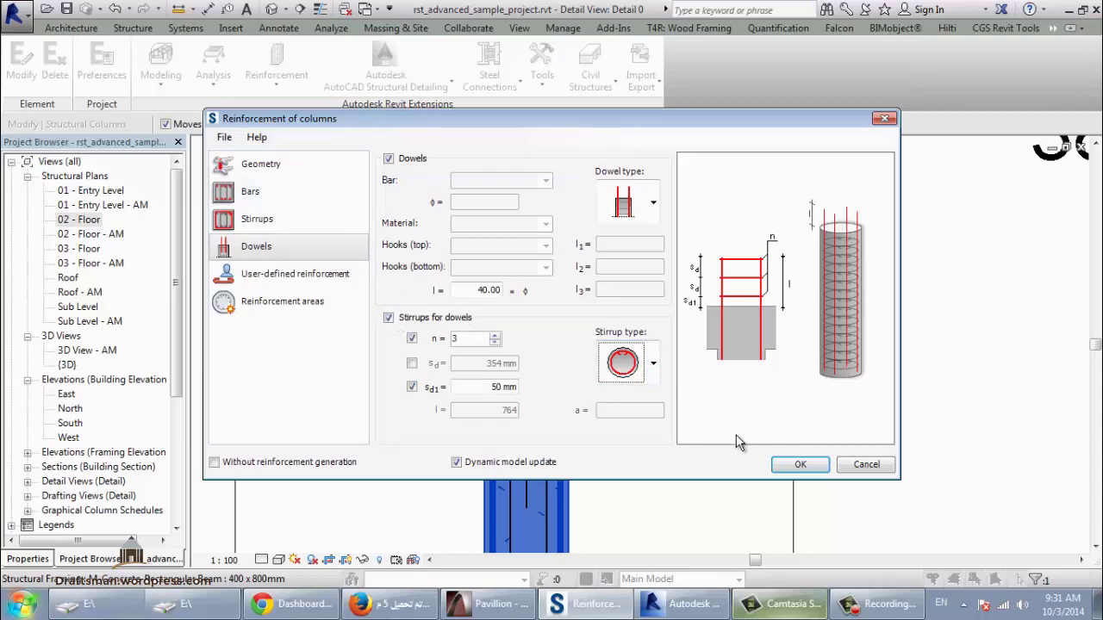
# Step: Confirm the column reinforcement settings to generate bars, stirrups and dowels
pyautogui.click(792, 465)
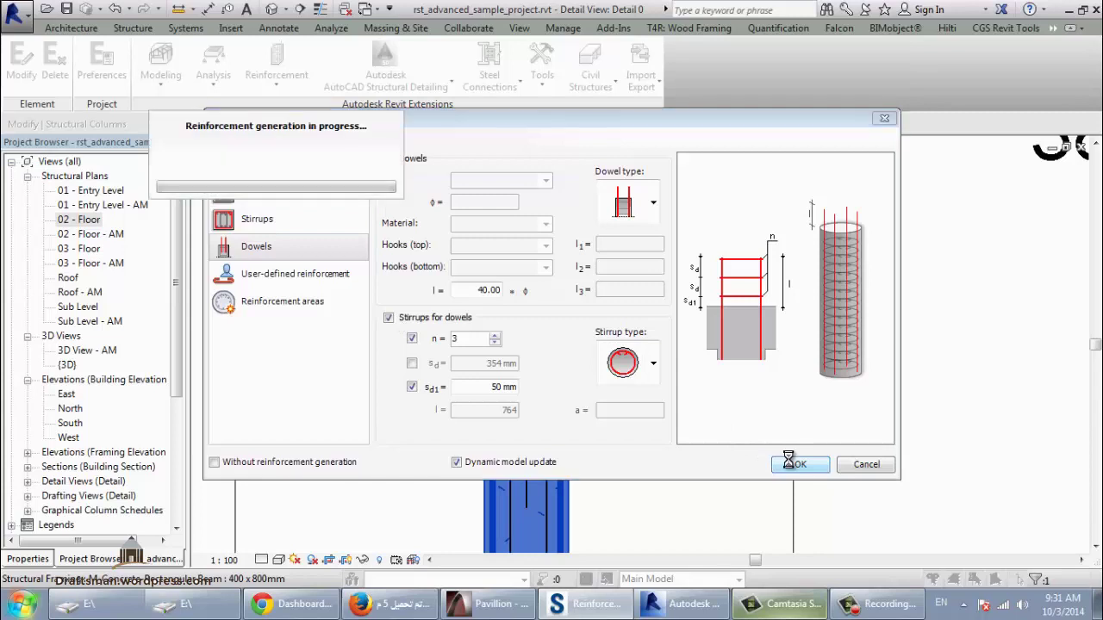